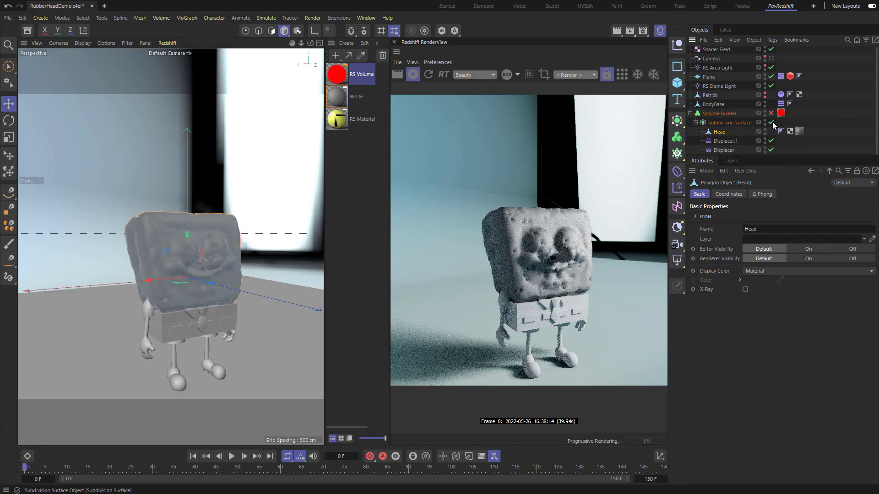
Disable the Subdivision Surface for a blocky head and add a Dynamics Body tag to Head
click(771, 122)
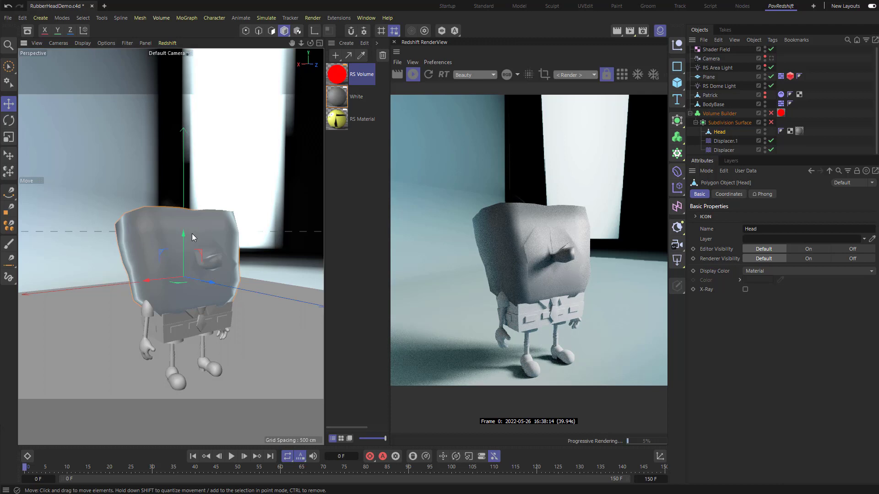
right_click(722, 133)
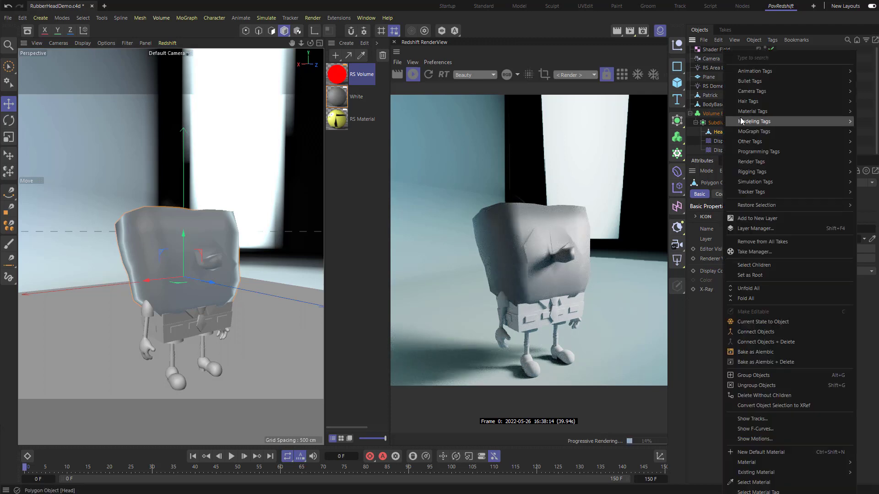
mouse_move(805, 82)
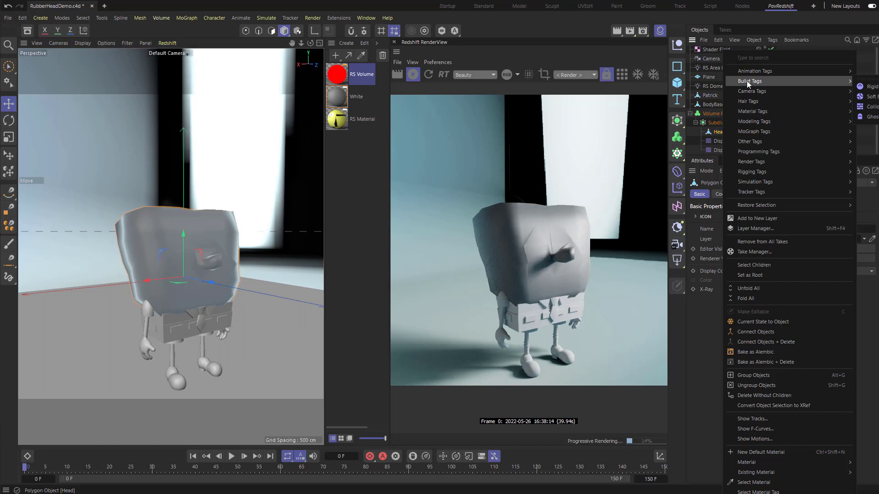
click(861, 86)
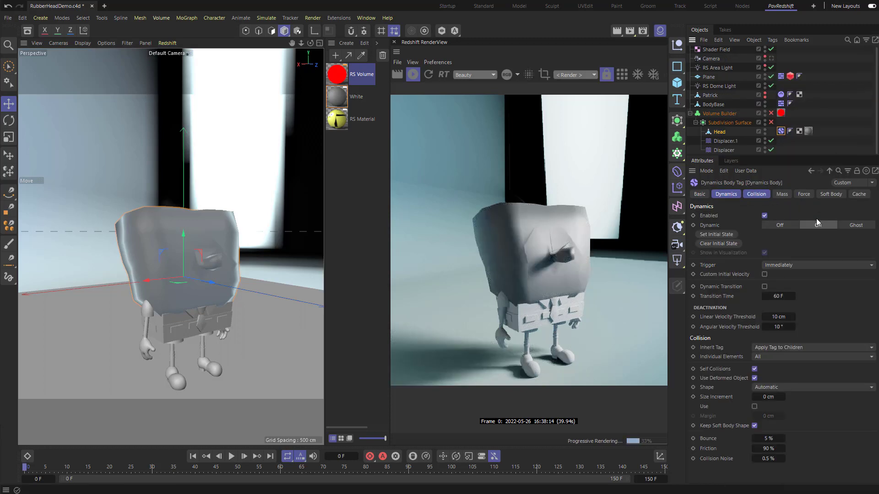
key(ctrl+d)
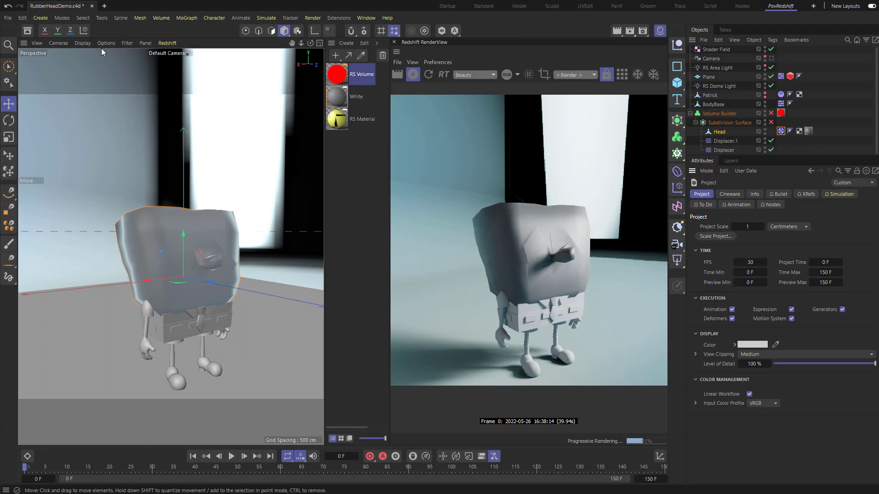
click(23, 18)
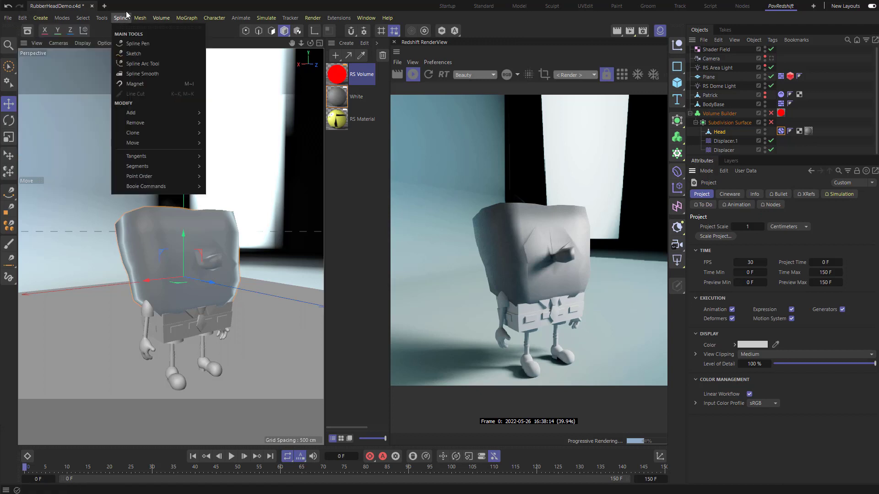
key(Escape)
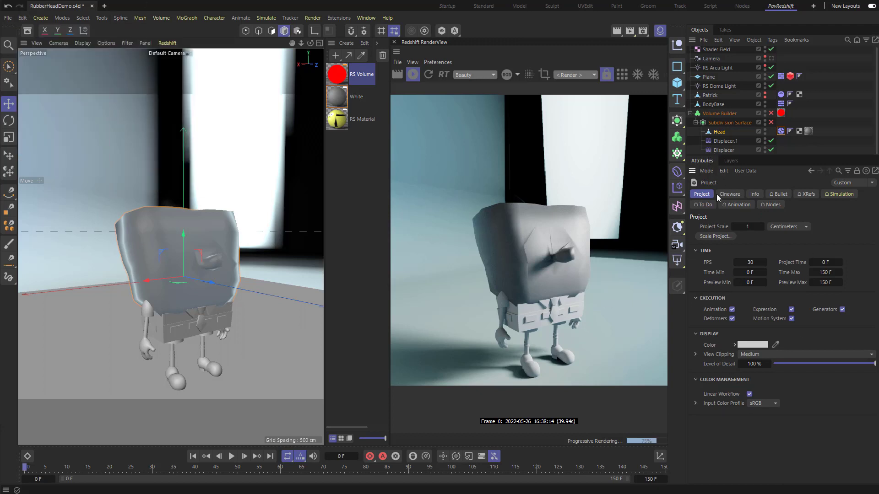
click(778, 194)
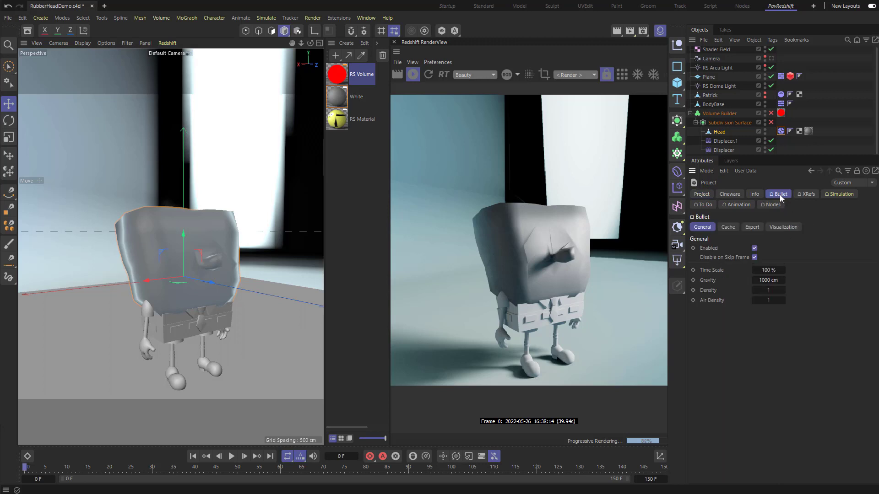
click(752, 227)
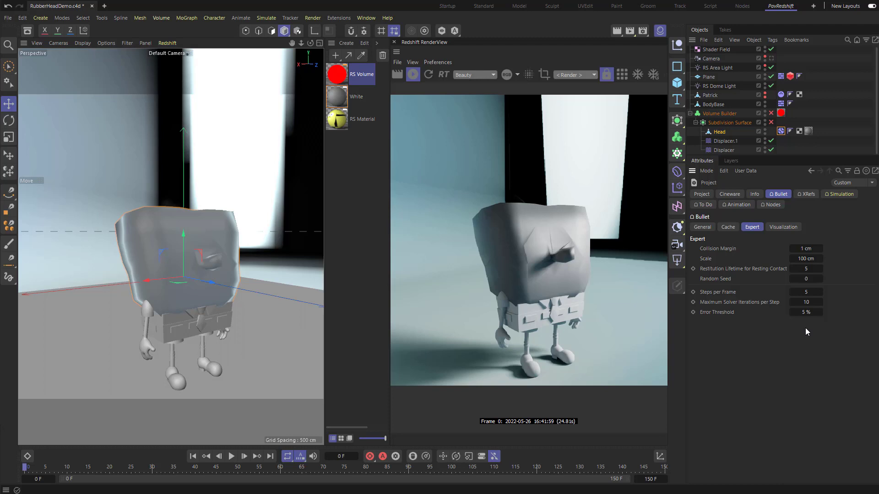
Set the Head's dynamics body collision shape to Moving Mesh
click(719, 132)
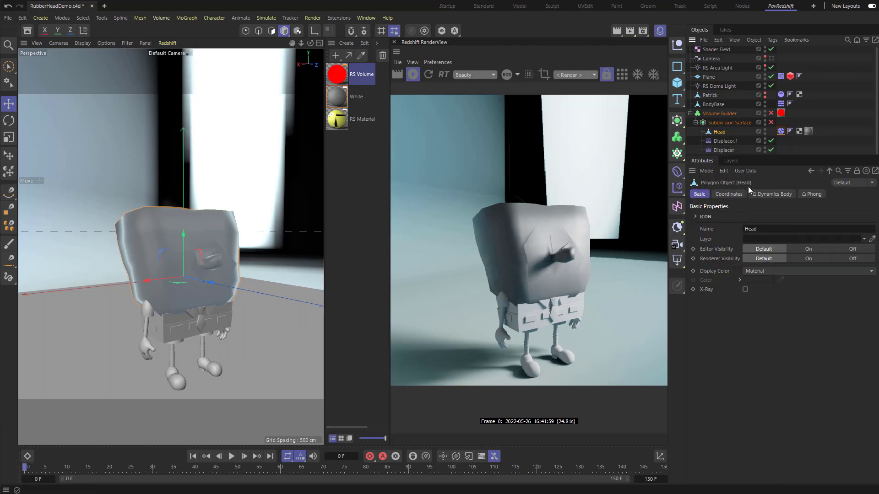
click(773, 194)
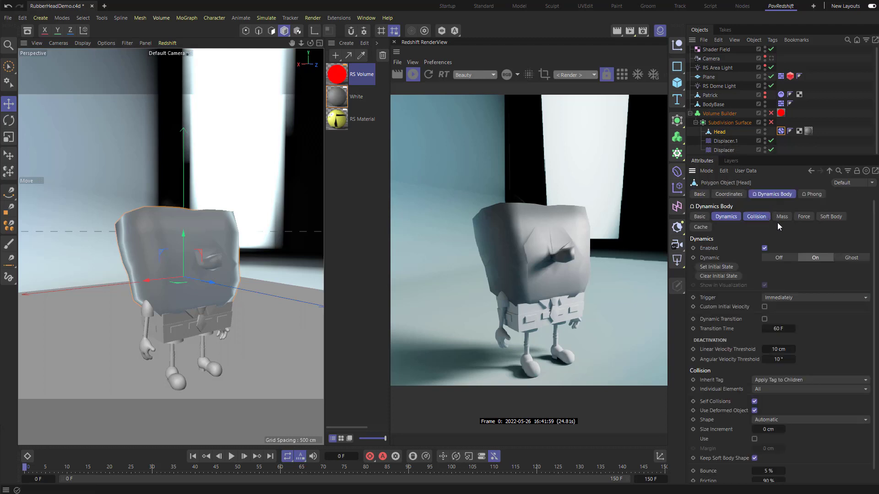
click(832, 217)
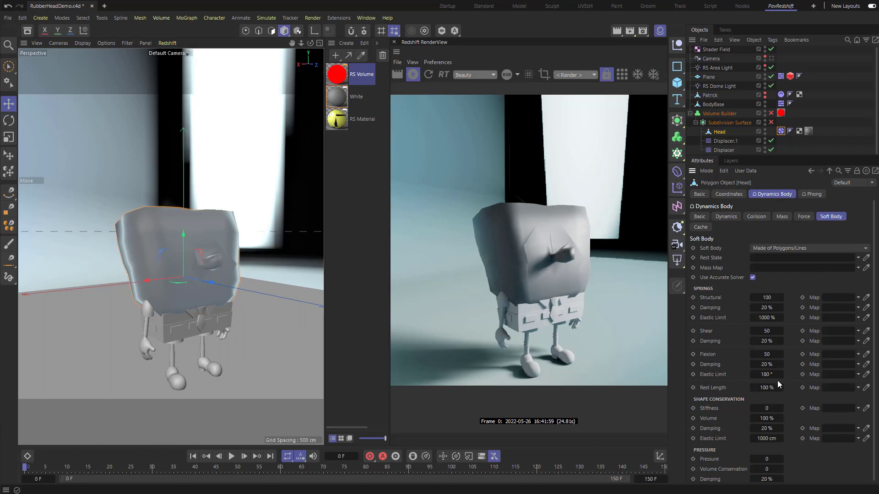
click(753, 217)
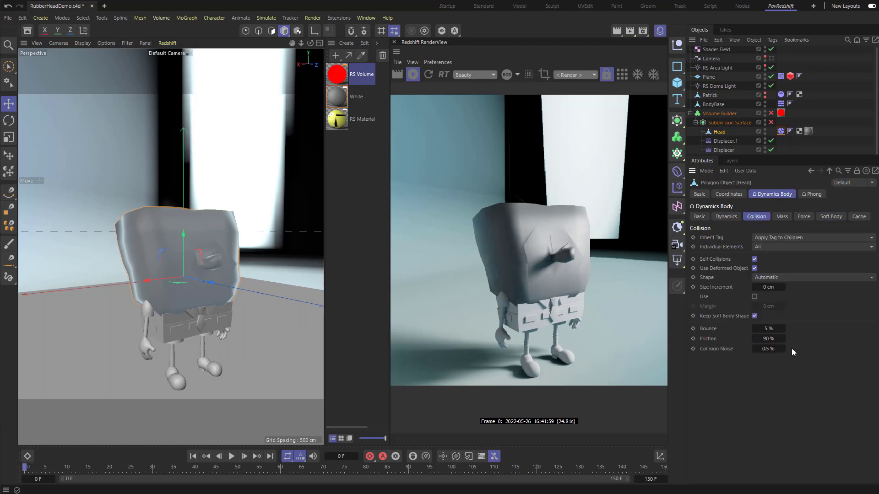
click(799, 280)
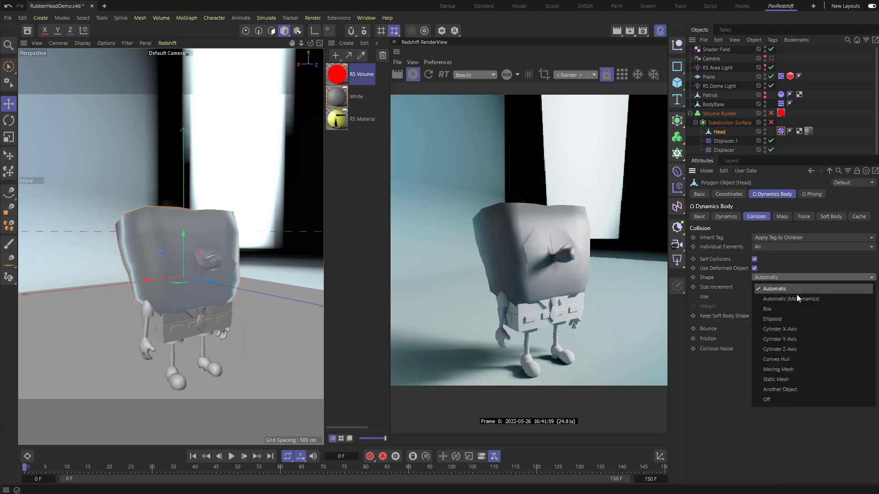
click(789, 369)
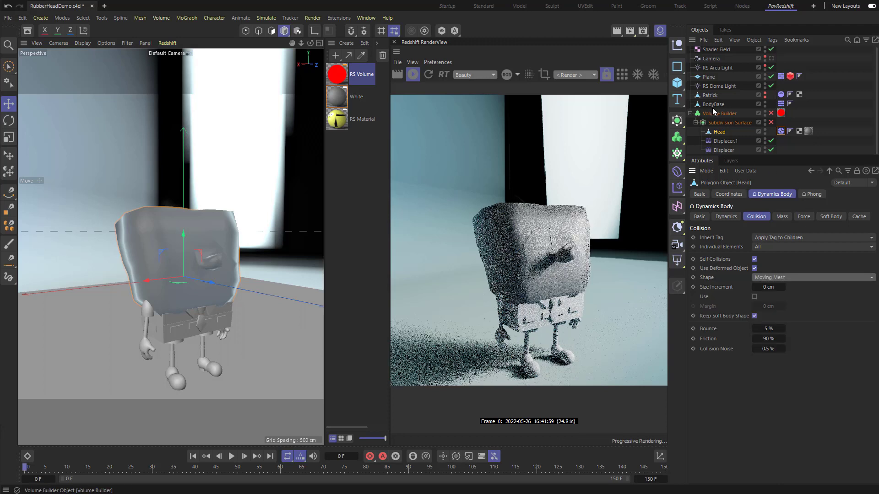
Check Patrick's dynamics settings, then set the Head's trigger to On Collision
click(781, 94)
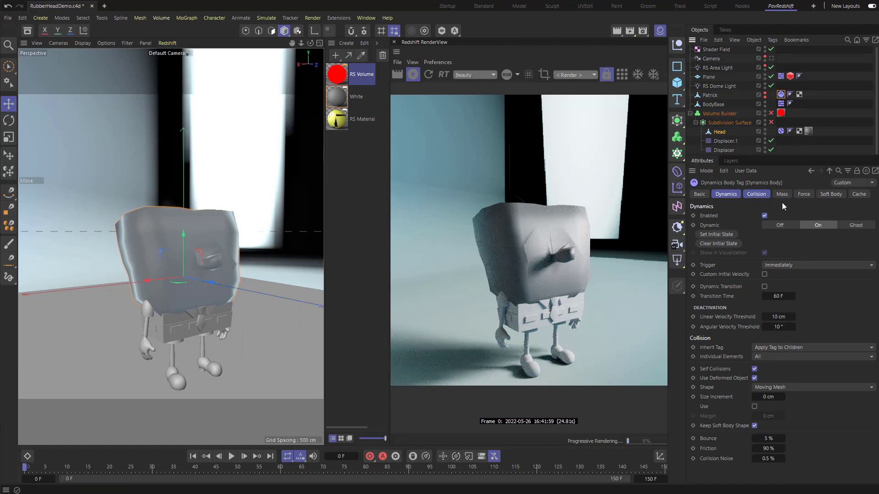
click(730, 195)
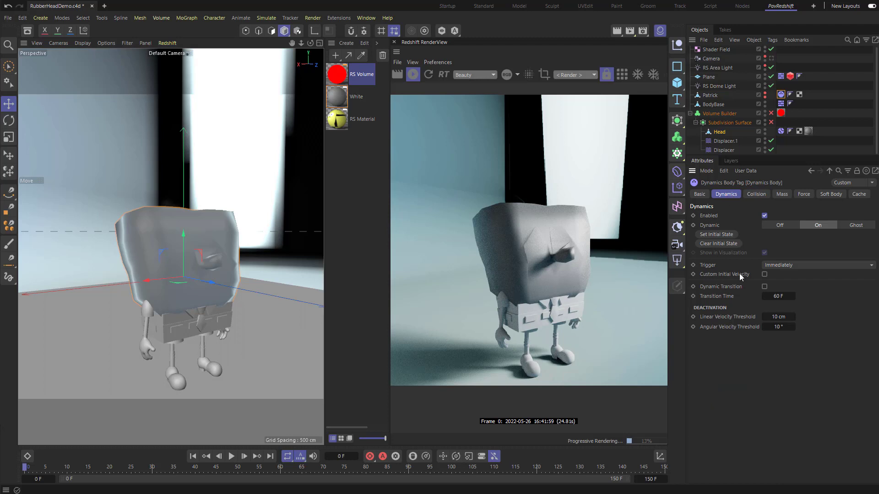
click(719, 131)
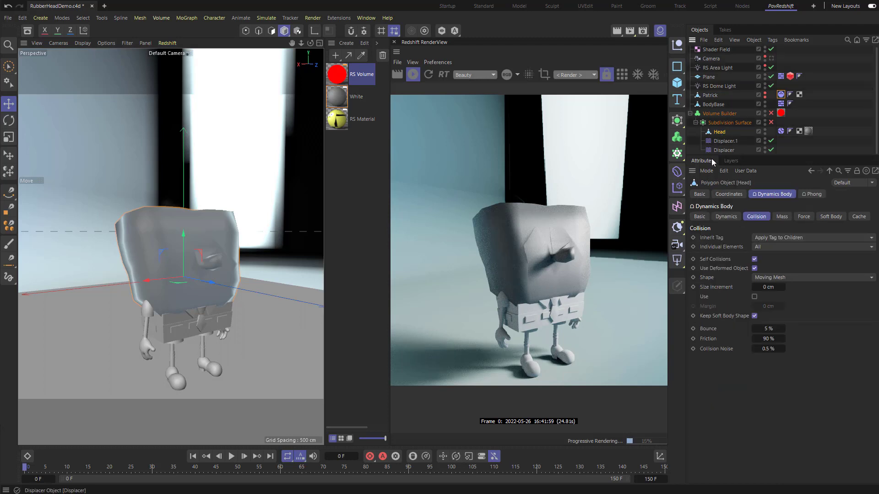
click(729, 216)
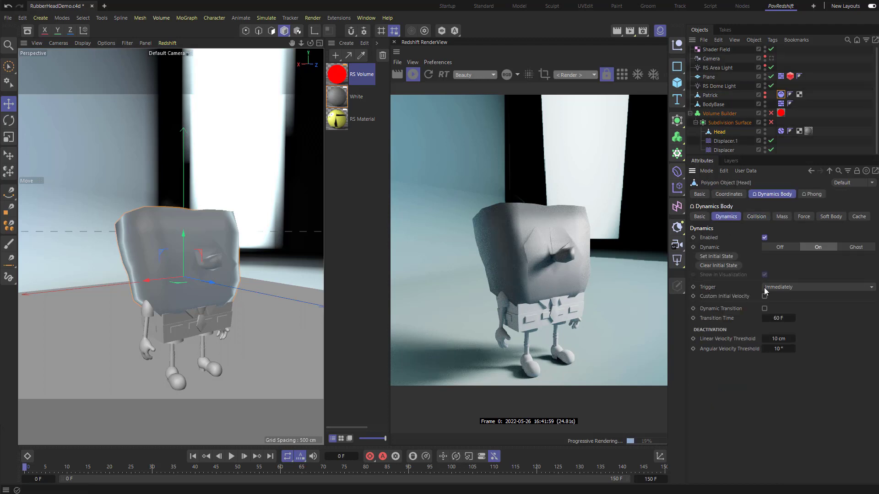
click(781, 286)
click(787, 309)
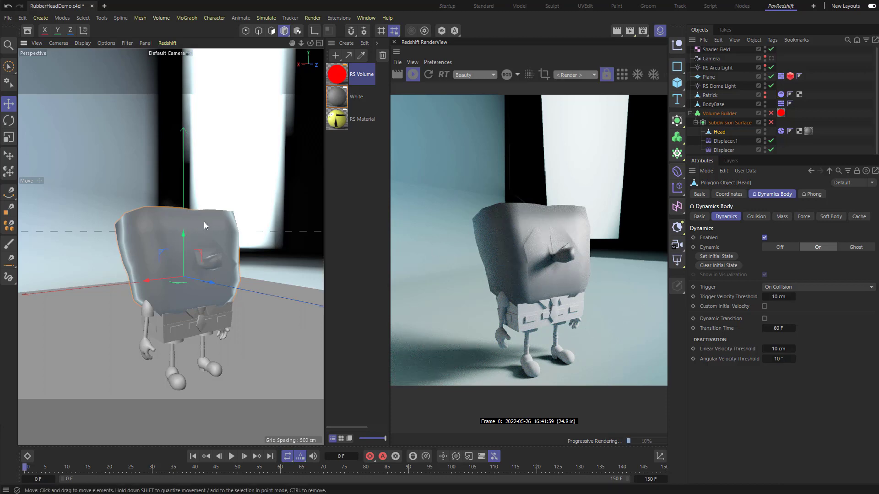
Re-enable Subdivision Surface and Volume Builder to preview the foam head
alt+drag(204, 221, 147, 218)
key(r)
key(t)
key(e)
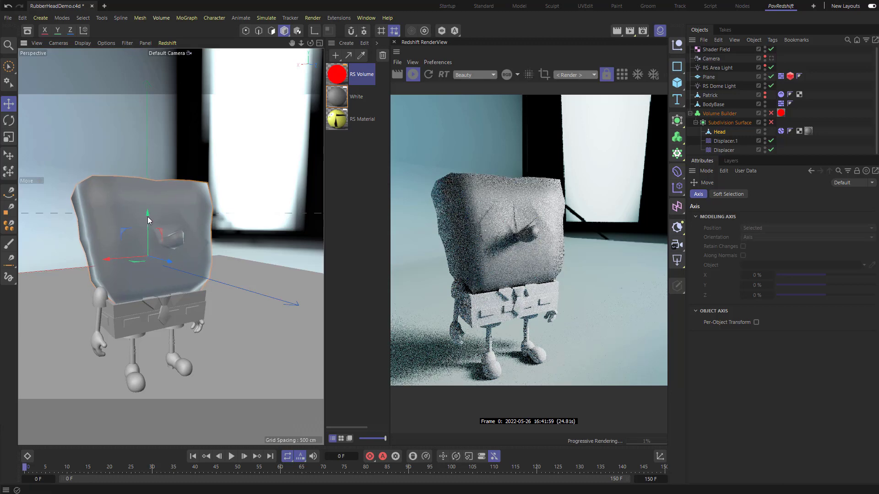
alt+right_drag(147, 216, 235, 233)
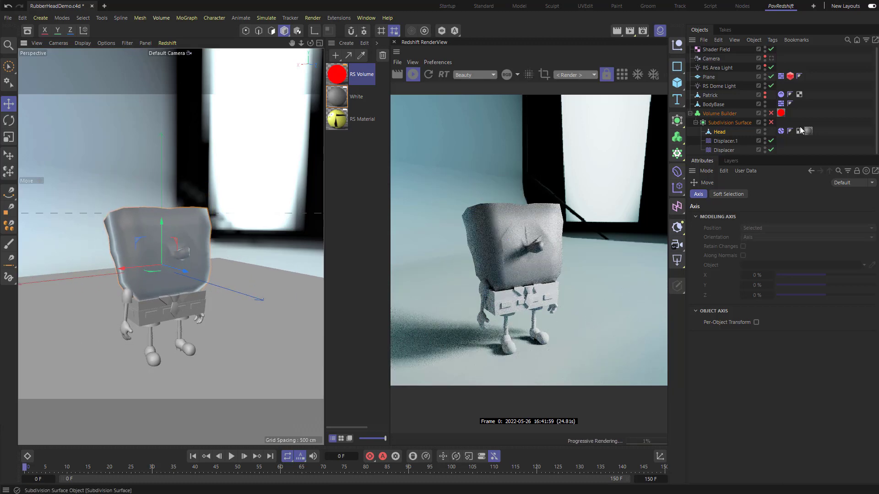
click(772, 123)
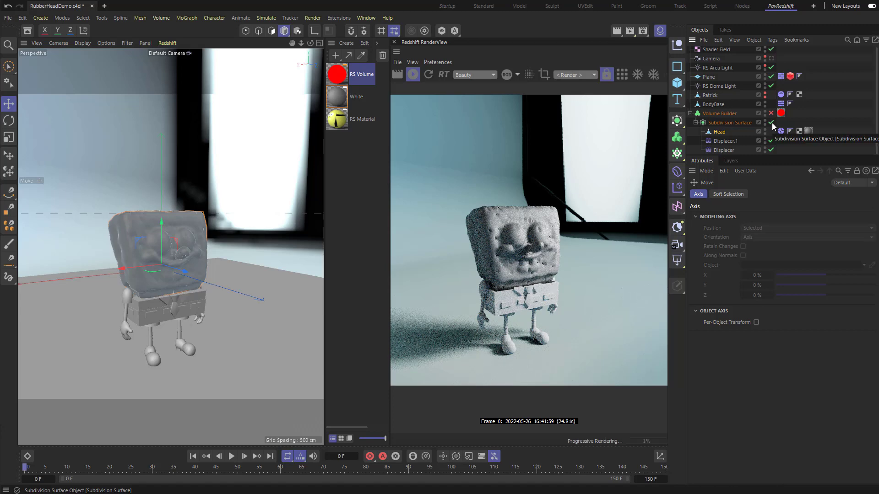
click(771, 113)
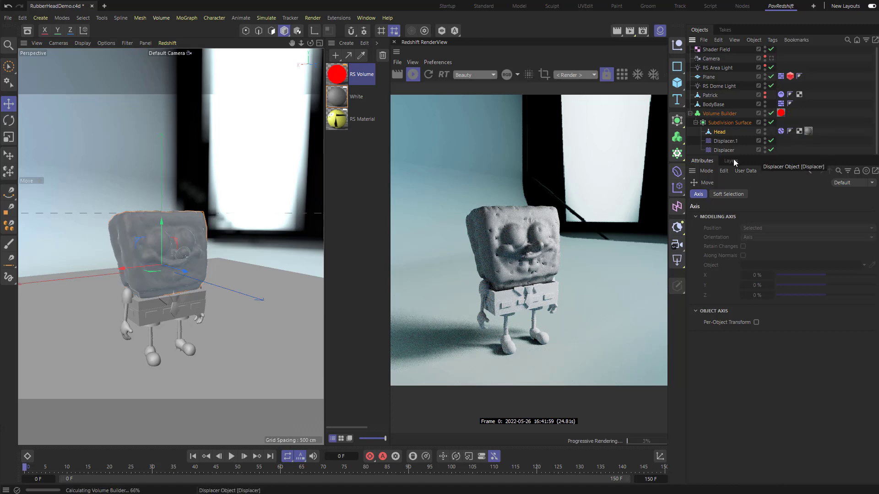
alt+drag(102, 199, 124, 208)
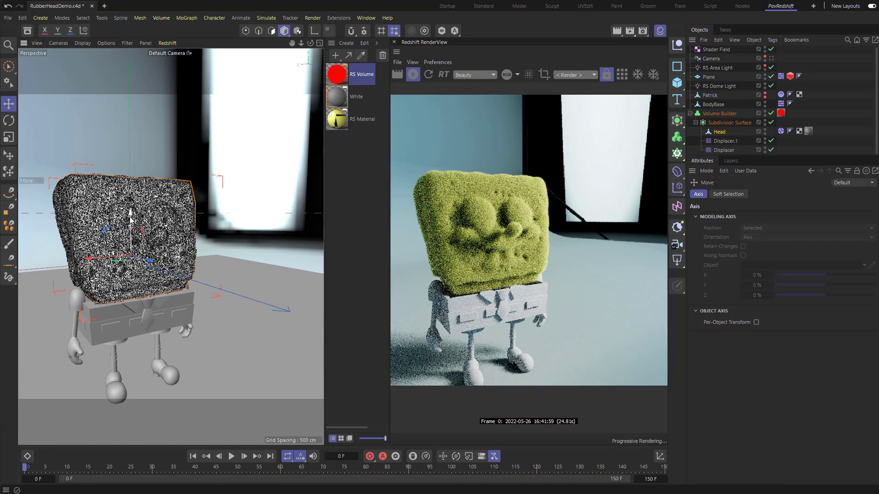
drag(131, 225, 131, 232)
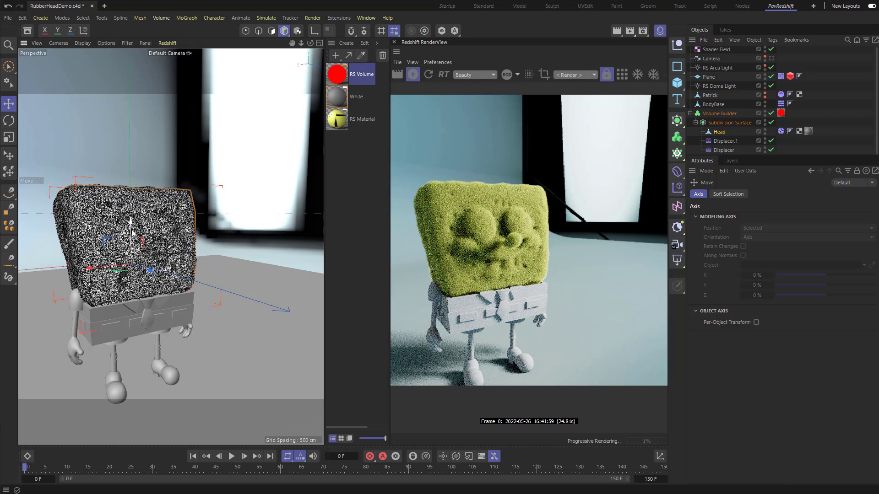
Switch the Volume Builder and Subdivision Surface off again
click(771, 114)
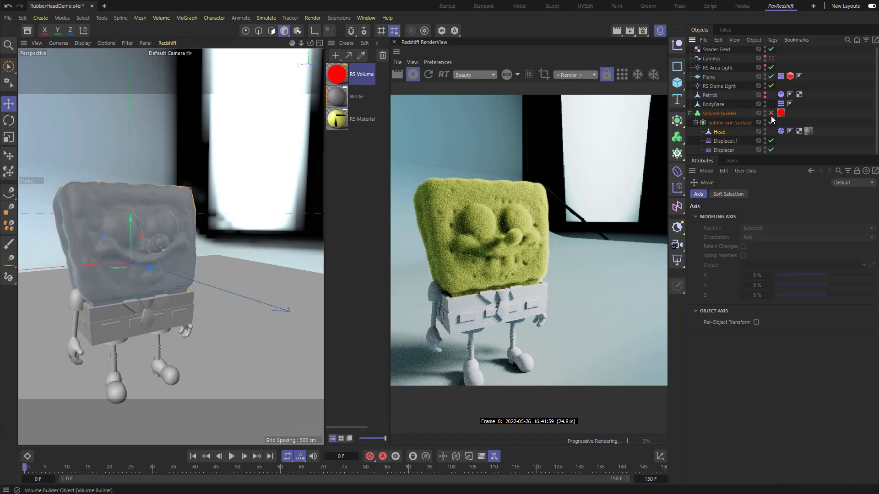
click(771, 123)
alt+drag(228, 189, 263, 207)
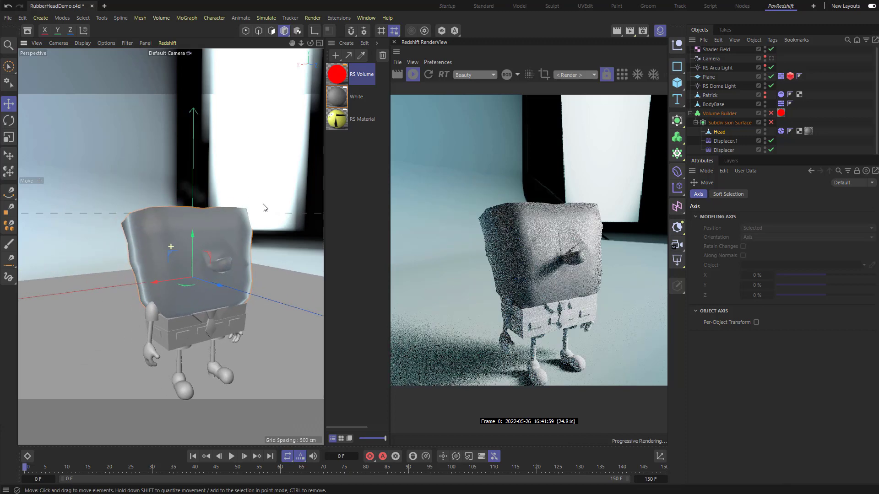
Stop the progressive Redshift render and show Patrick in the viewport
click(413, 75)
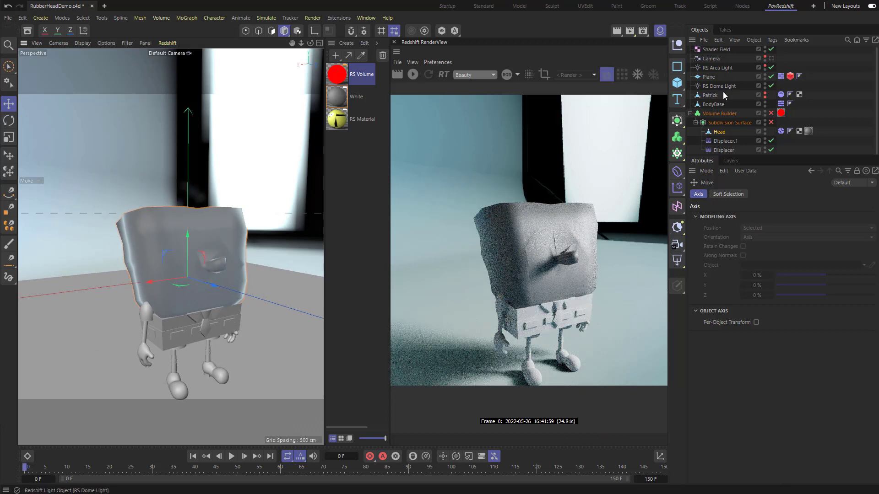
click(764, 95)
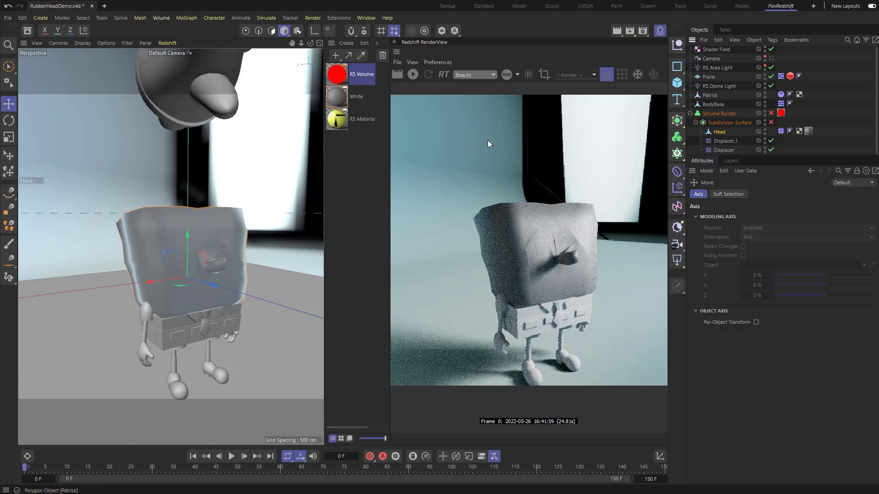
alt+drag(188, 203, 169, 206)
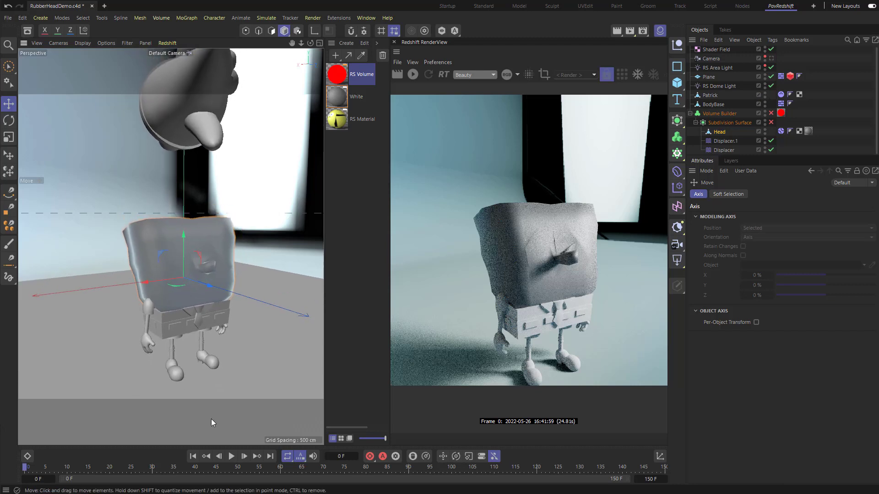
Play the fall to frame 63, rewind to frame 0, and select Patrick
click(232, 456)
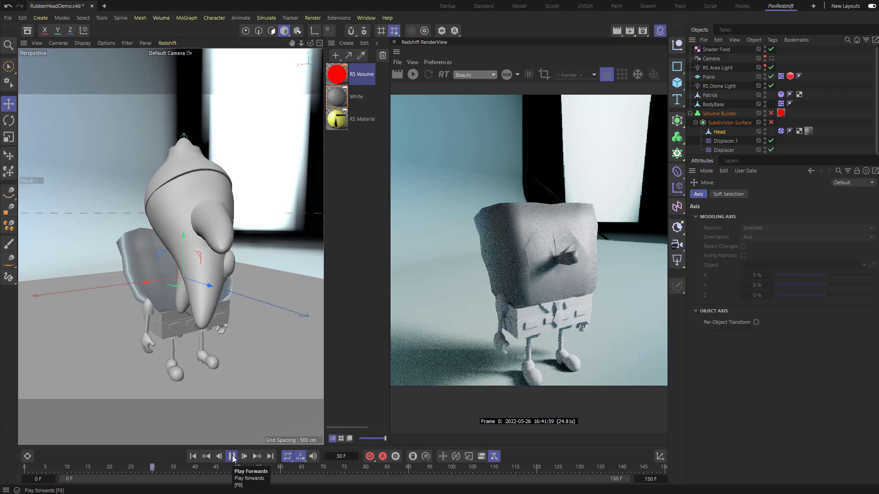
click(232, 456)
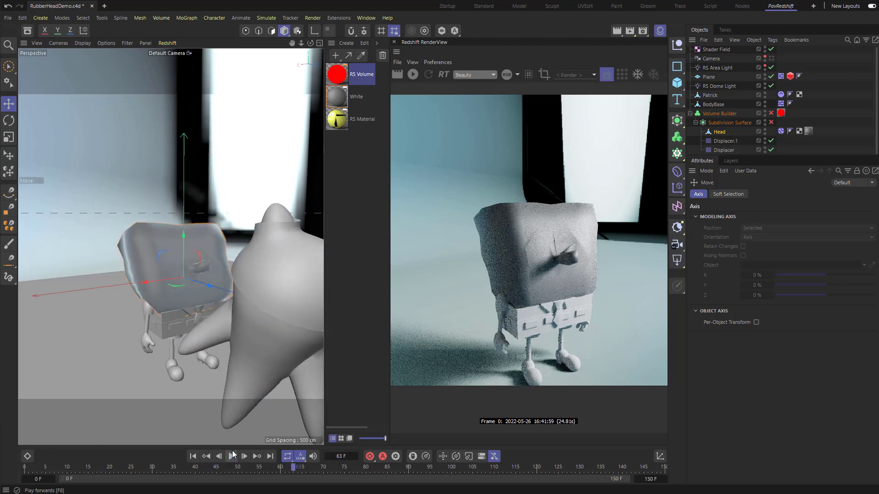
alt+drag(190, 266, 235, 227)
key(shift+f)
click(208, 108)
alt+drag(208, 109, 170, 126)
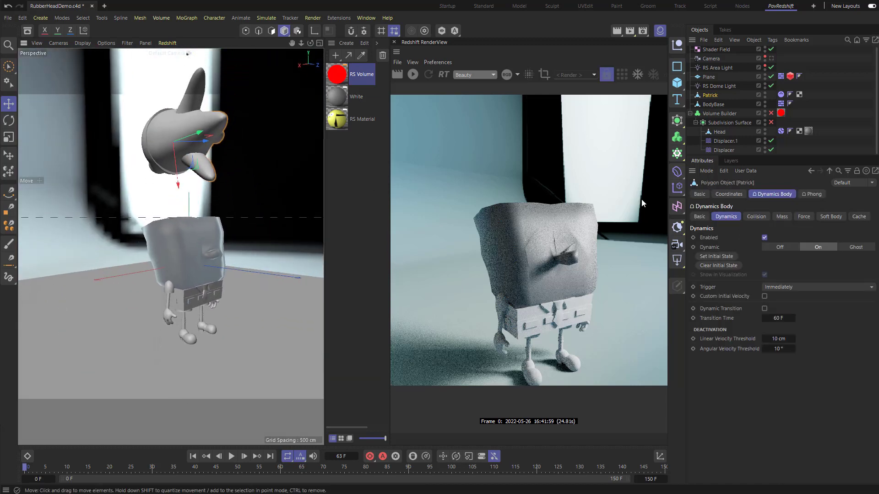
Set Patrick's mass to Custom Density, enter 2, and preview the fall
click(782, 217)
click(771, 237)
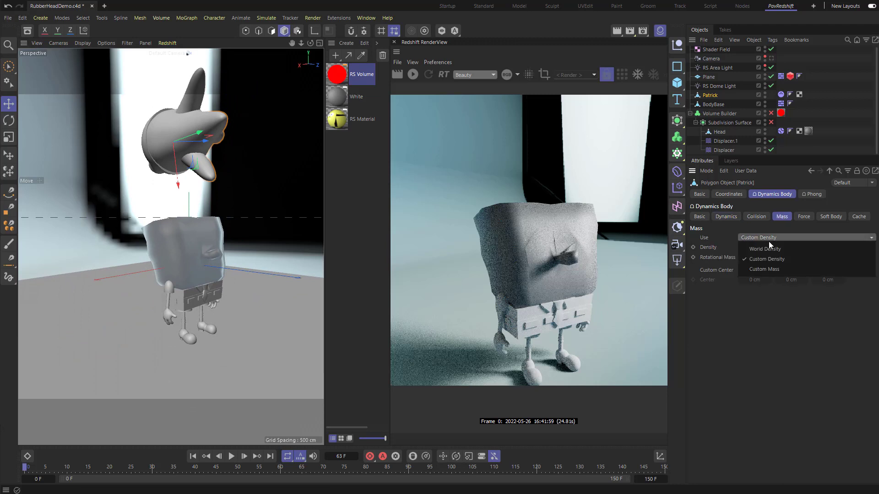
click(766, 259)
text(2)
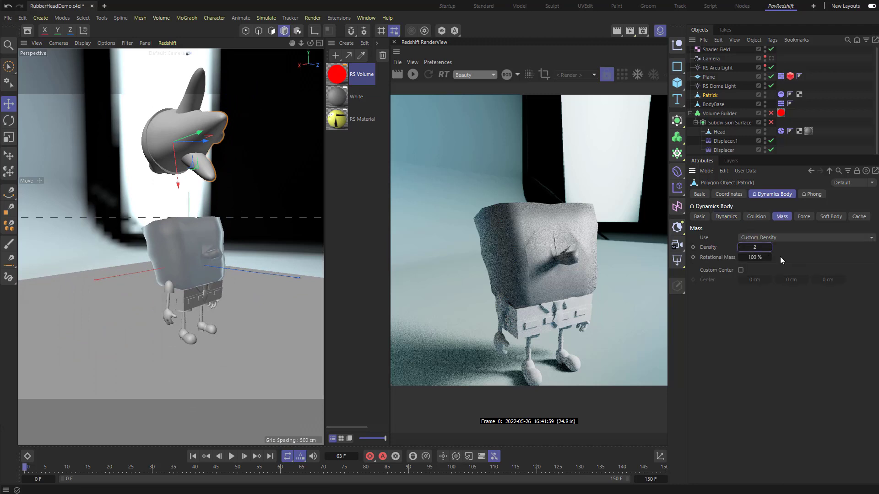
alt+drag(293, 202, 210, 321)
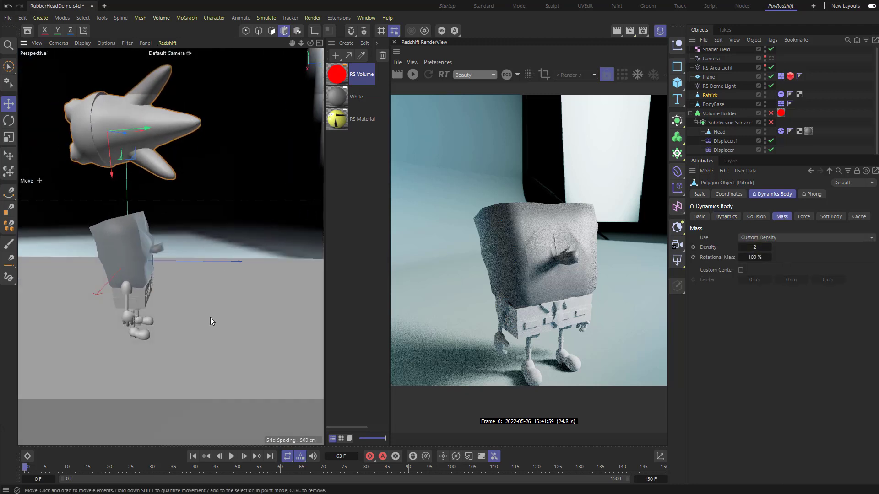
click(231, 456)
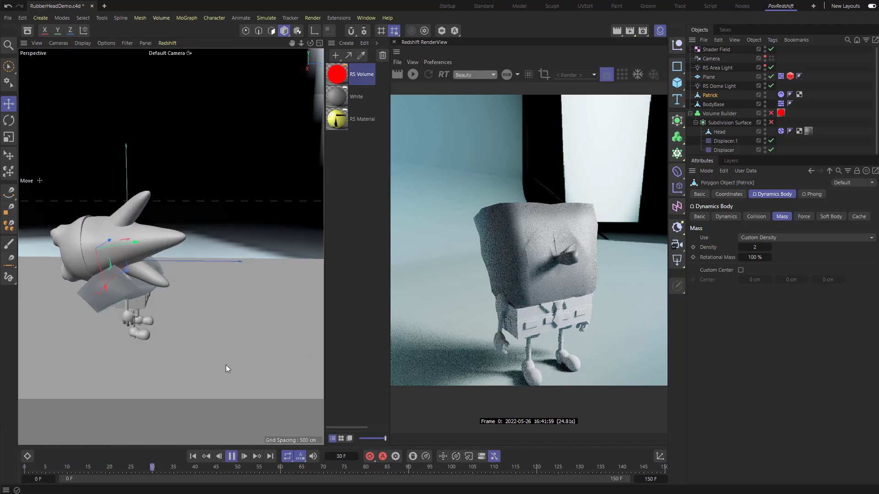
alt+drag(205, 351, 205, 312)
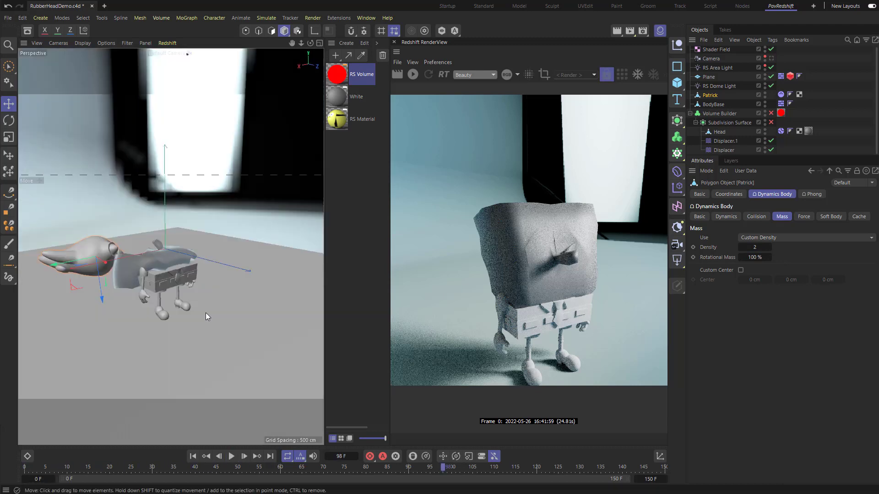
key(F7)
key(shift+f)
scroll(157, 257, up, 3)
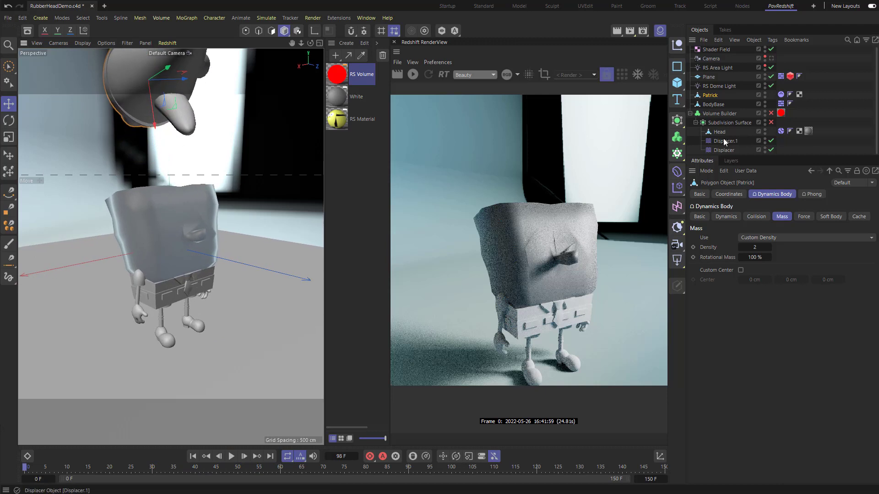
Set the head's soft body Structural spring strength to 150
click(780, 131)
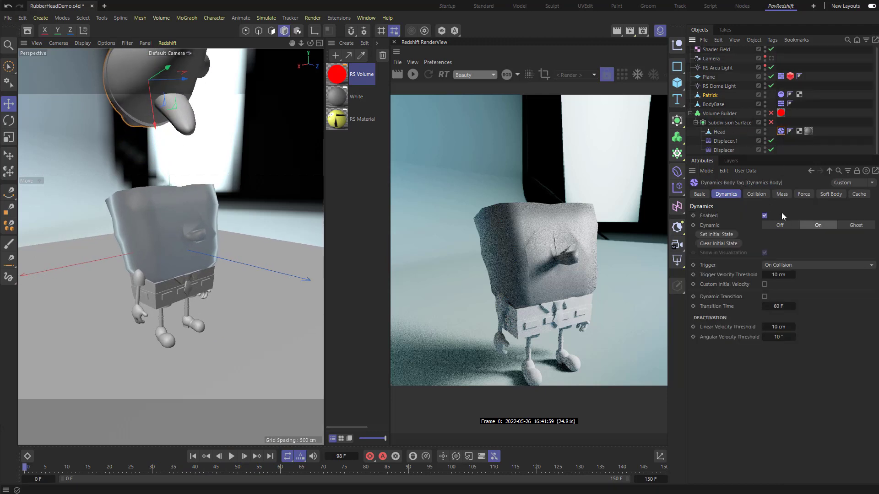
click(831, 194)
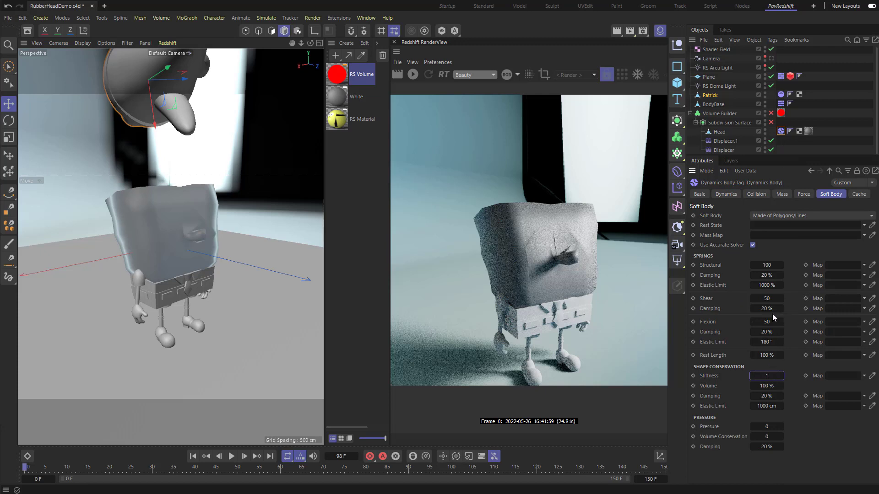
click(767, 265)
text(150)
Set Patrick's density to 1.1 and replay the fall from frame 0
click(781, 94)
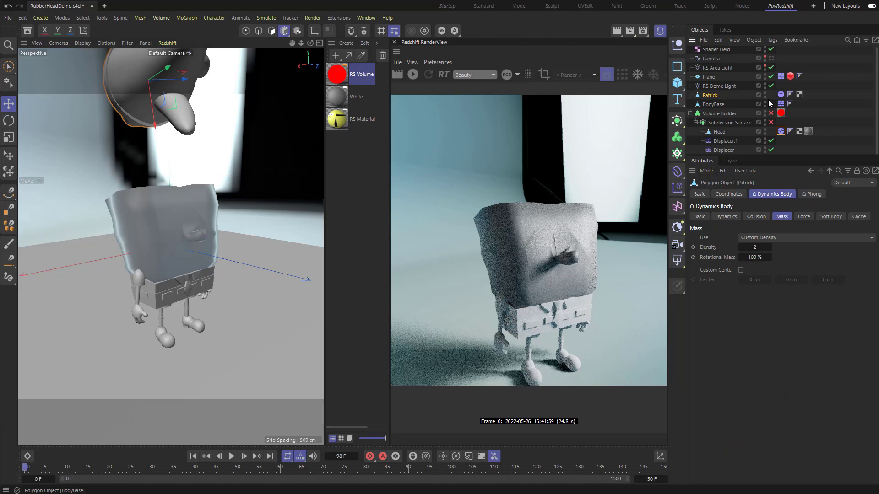
click(782, 194)
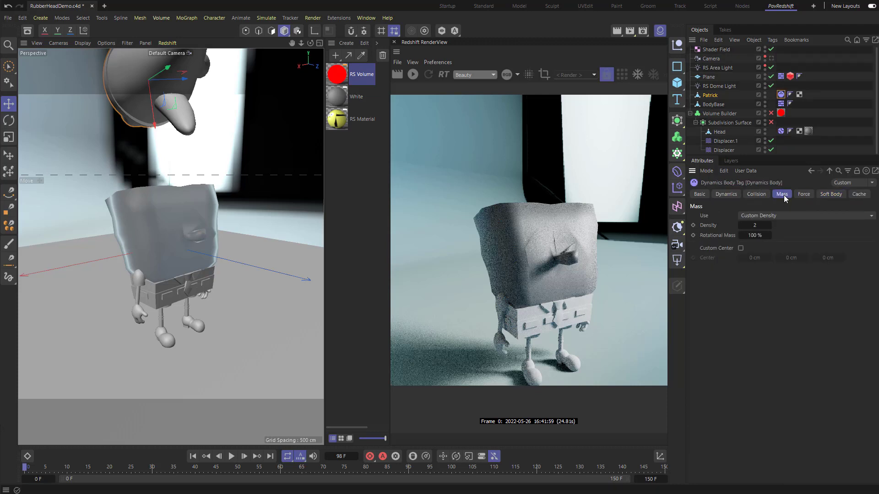
click(752, 227)
click(231, 456)
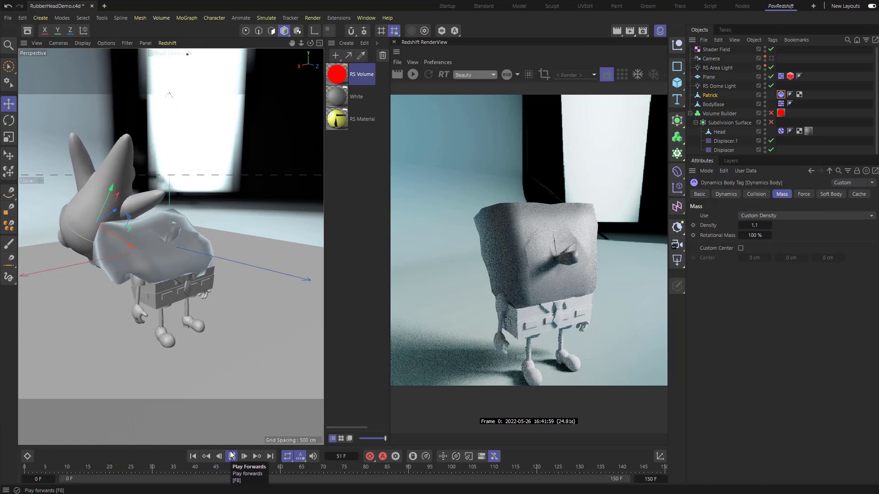
click(231, 456)
key(shift+f)
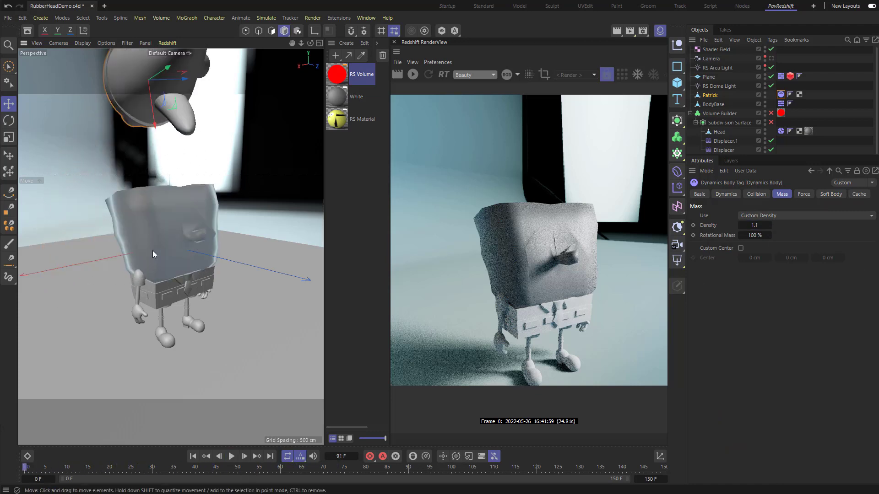
scroll(158, 250, up, 5)
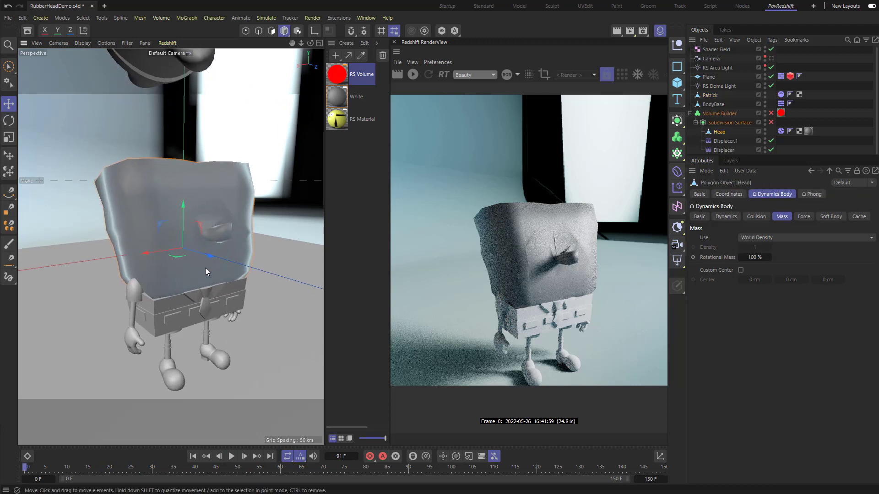
Scale the head to about 95% width on X and raise it 14.97 cm
click(189, 273)
key(r)
alt+drag(196, 276, 183, 281)
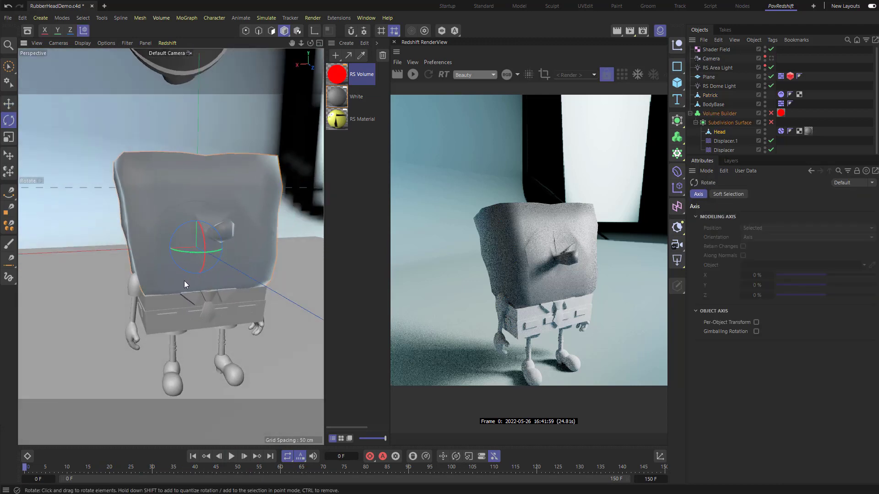
key(t)
drag(155, 248, 154, 248)
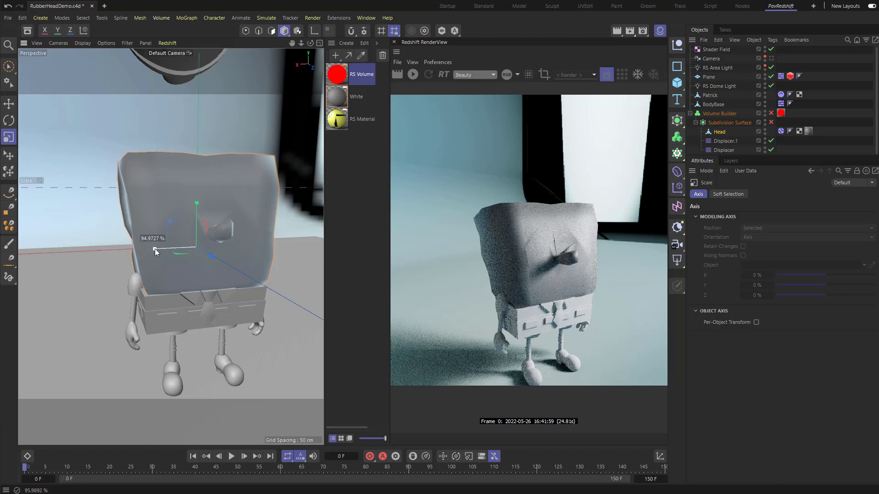
key(e)
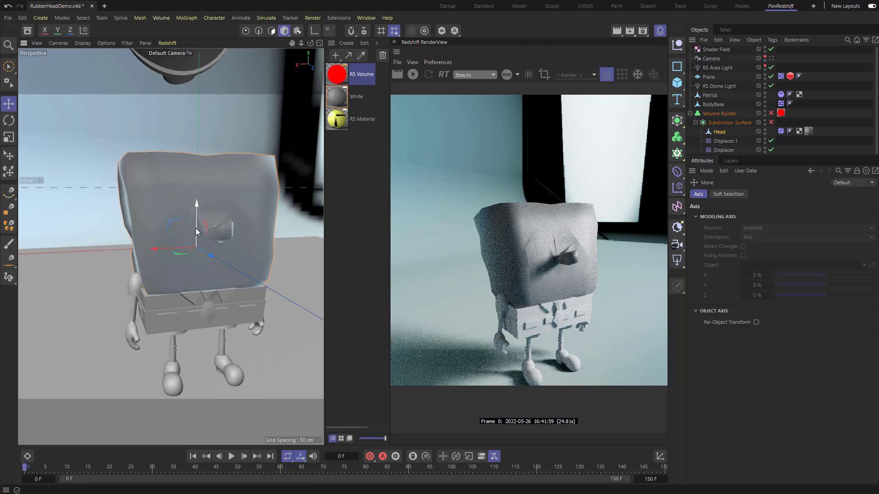
mouse_move(196, 228)
mouse_down()
mouse_move(193, 212)
mouse_move(188, 222)
mouse_up()
Replay the collision simulation several times to watch the head flatten
scroll(174, 265, down, 10)
scroll(174, 268, up, 10)
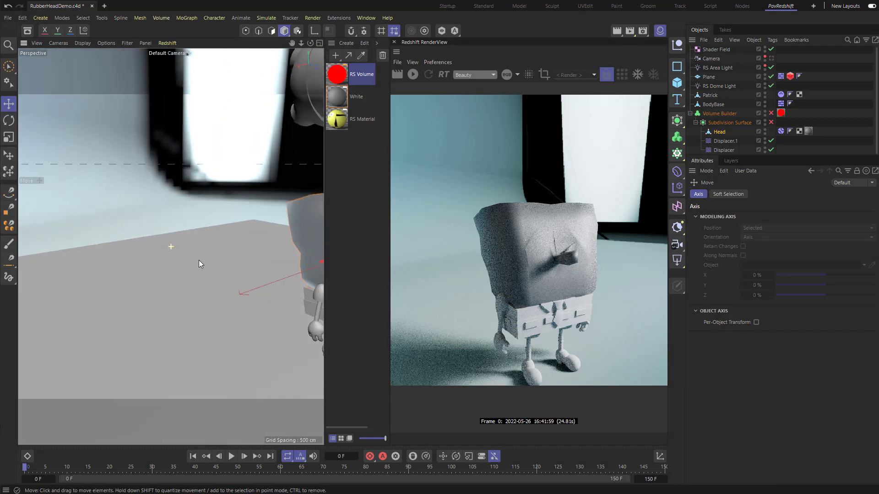
key(t)
scroll(190, 209, up, 5)
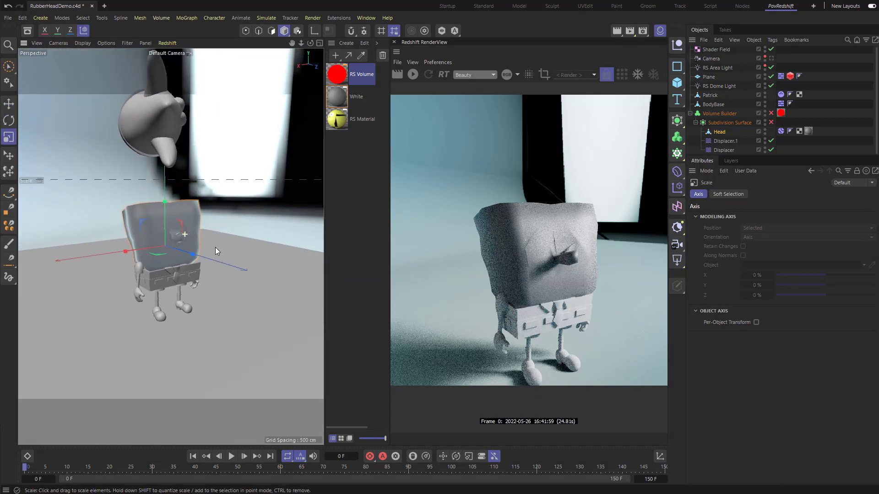
click(231, 457)
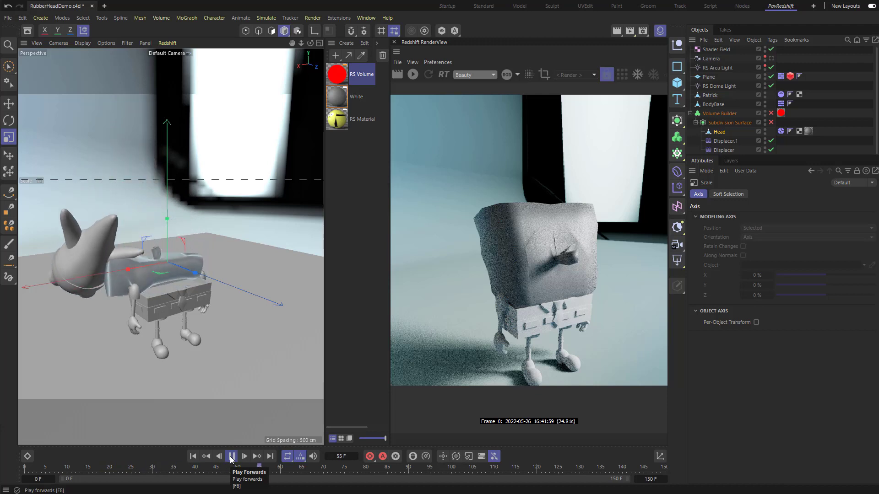
click(231, 456)
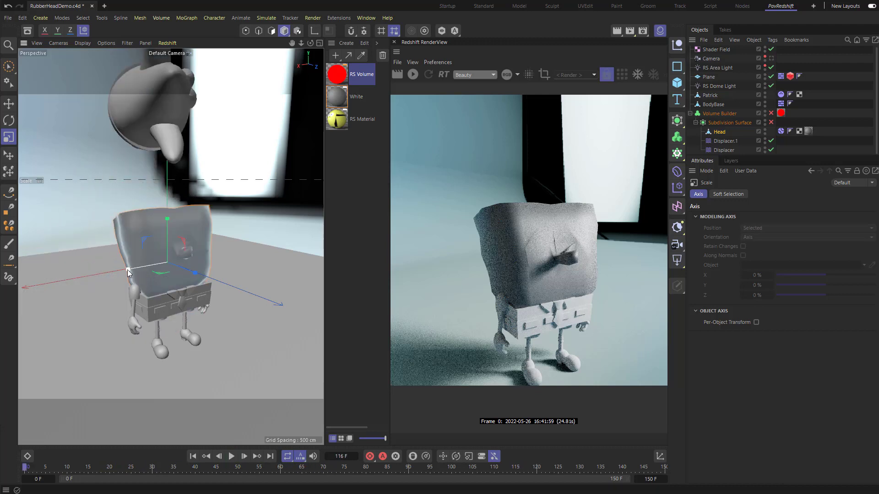
click(231, 456)
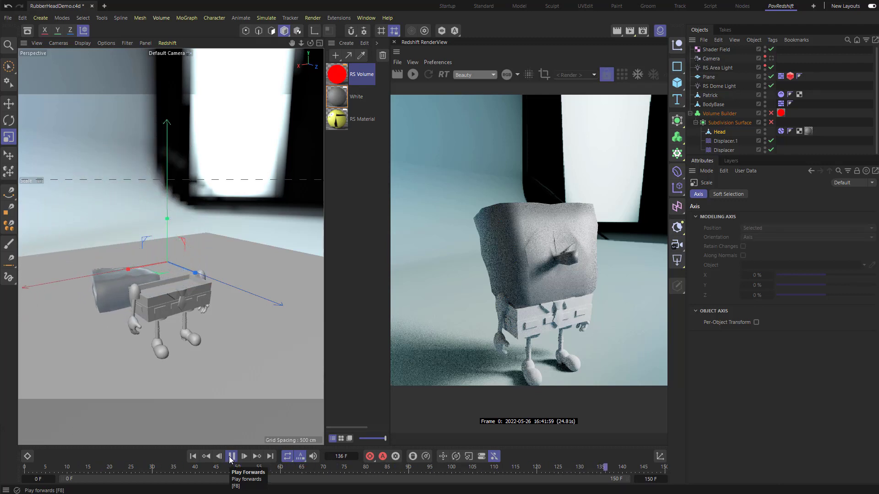
click(231, 456)
click(231, 456)
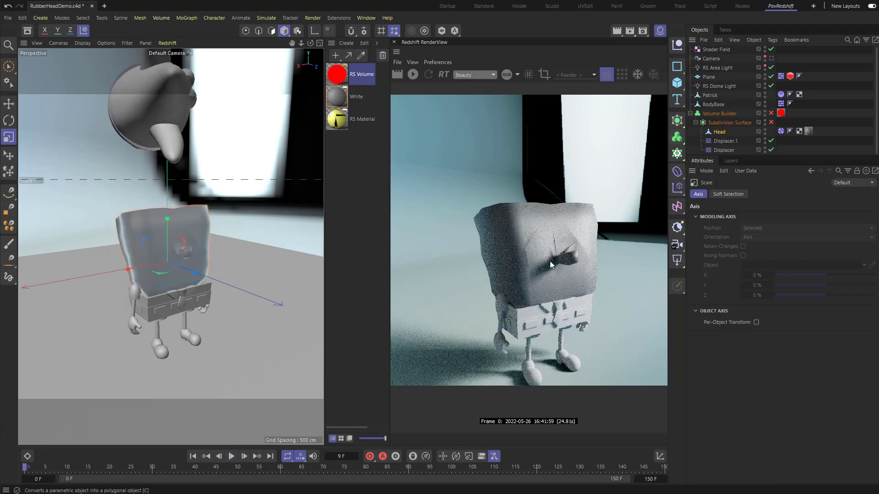
Toggle Subdivision Surface and Volume Builder, play to frame 28, and orbit into the camera view
click(771, 123)
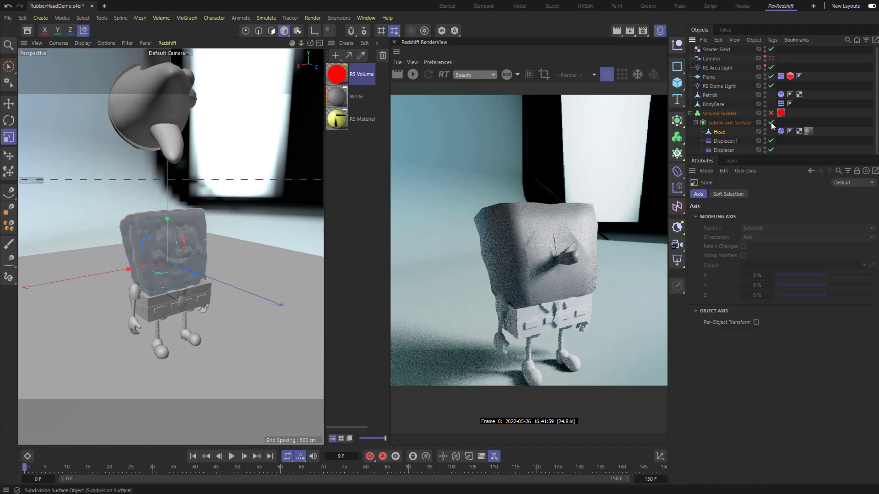
click(771, 113)
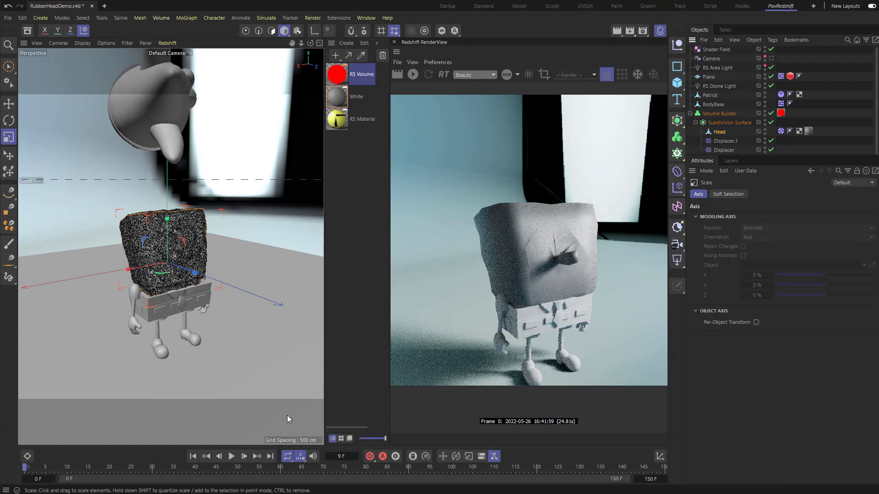
click(771, 113)
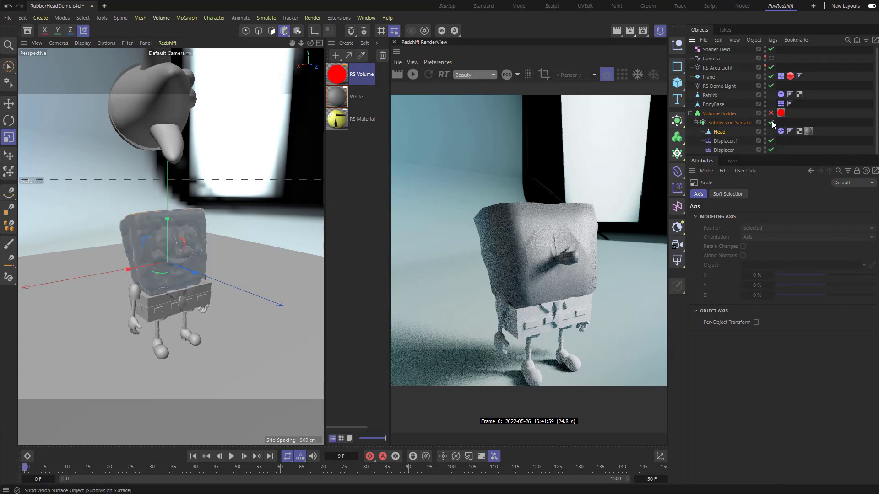
click(233, 457)
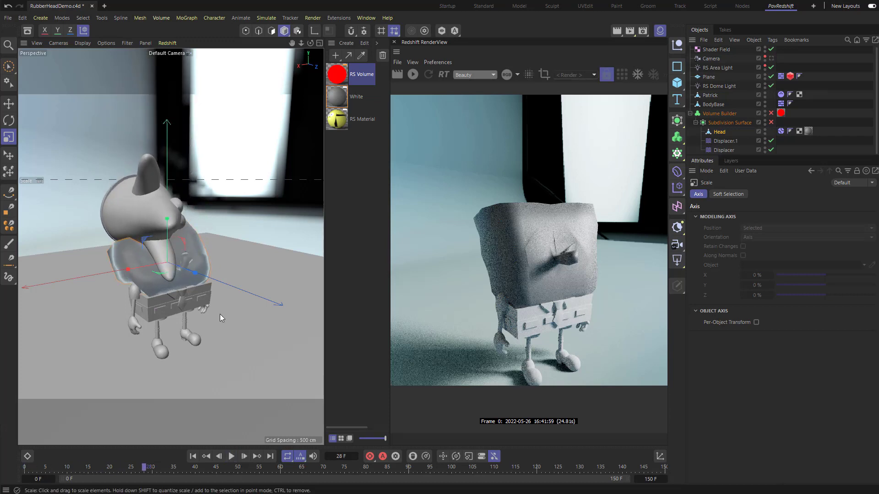
click(770, 122)
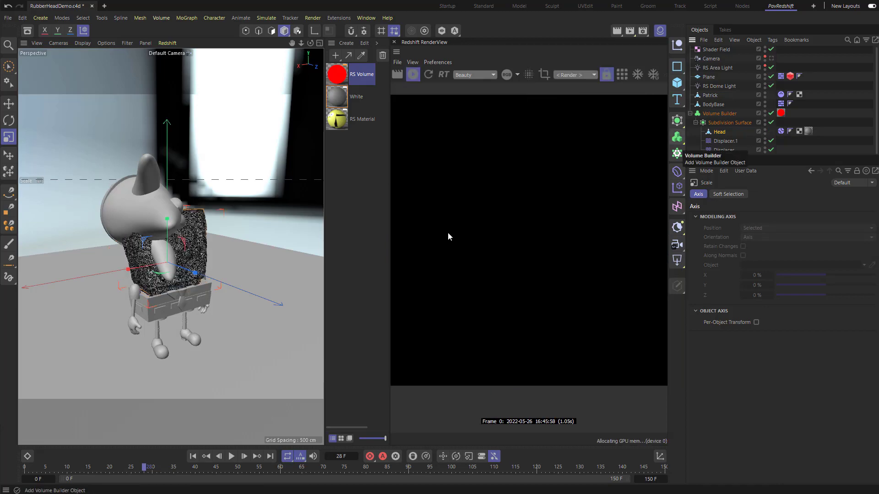
mouse_move(156, 238)
alt+mouse_down()
mouse_move(129, 242)
mouse_move(147, 245)
alt+mouse_up()
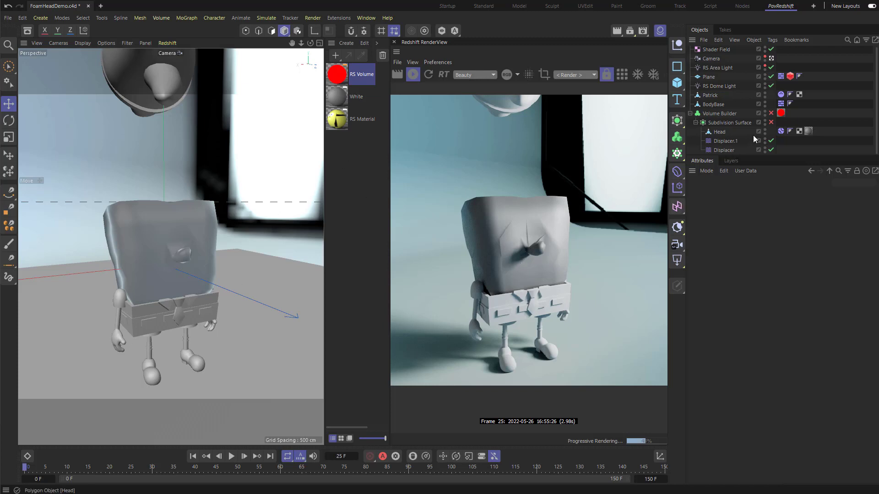
Enable the Subdivision Surface, stop the Redshift render, and play Patrick's fall
click(770, 122)
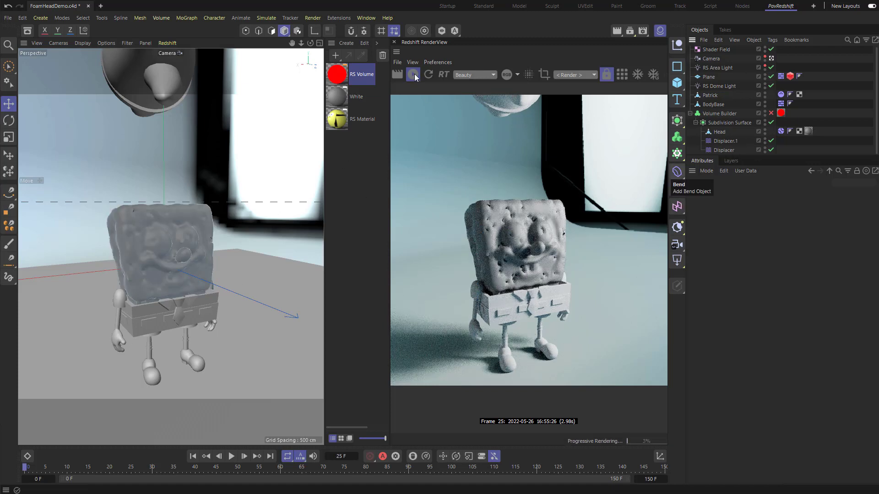
click(414, 73)
click(230, 455)
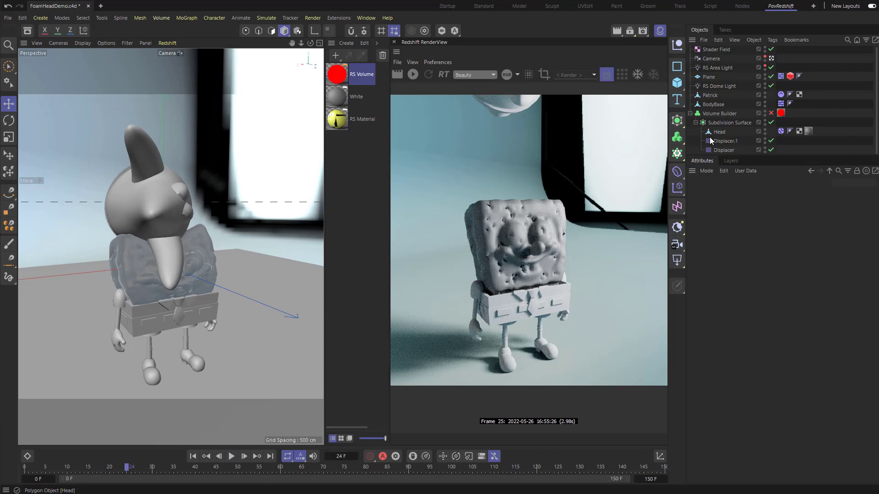
alt+drag(263, 225, 186, 233)
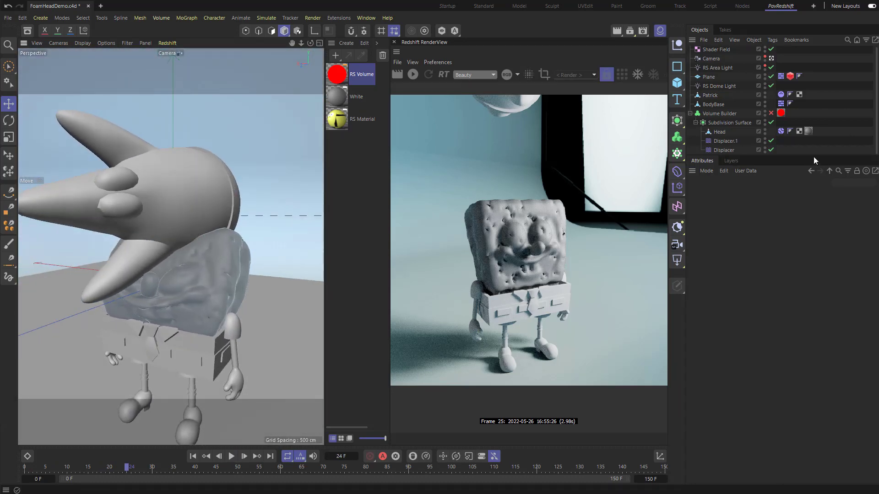
Turn the Volume Builder back on, restart the live render, and inspect the foam from several angles
click(771, 113)
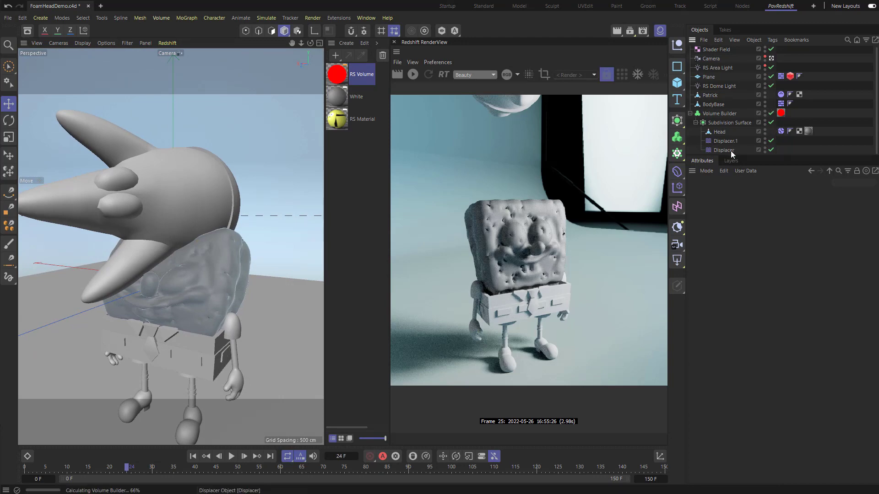
click(413, 74)
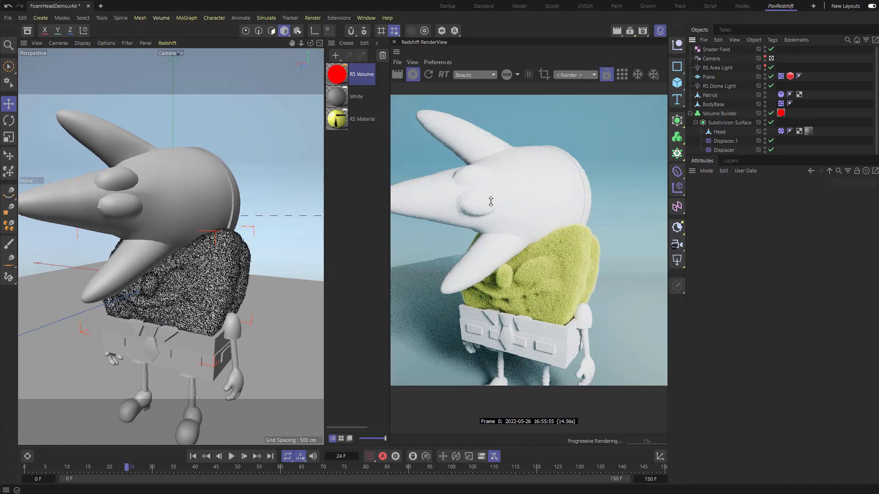
alt+drag(266, 185, 168, 186)
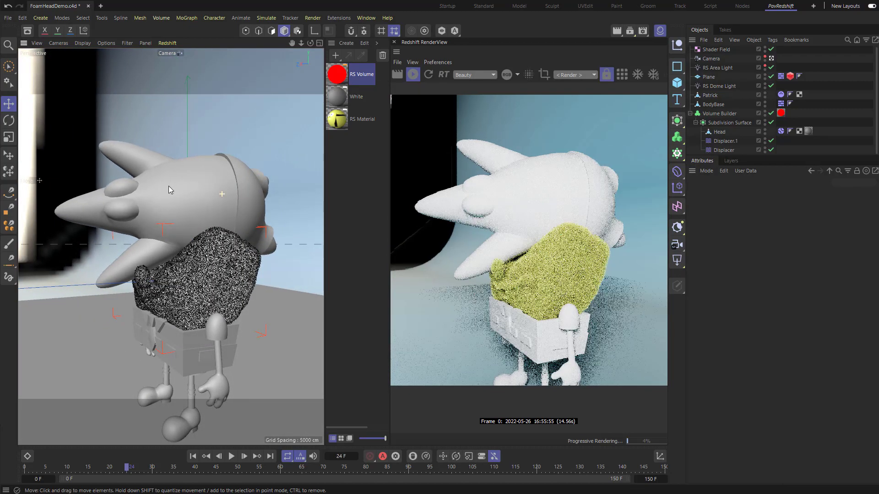
alt+drag(321, 238, 193, 219)
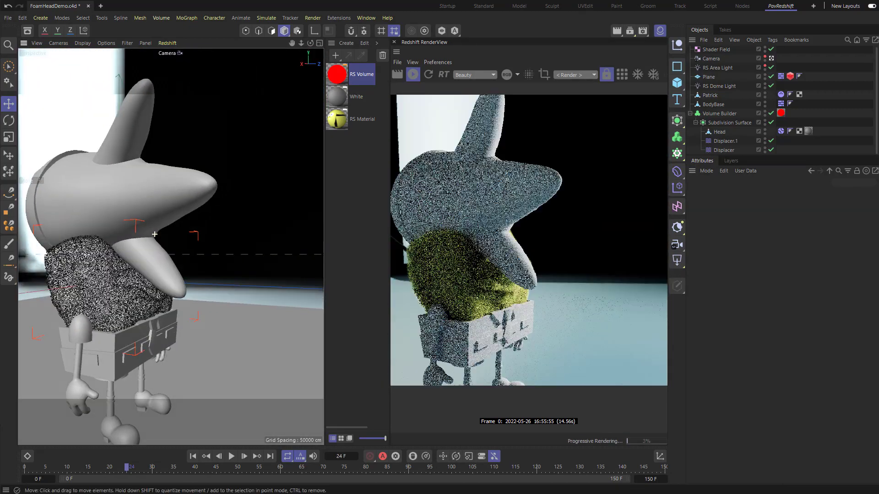
alt+drag(126, 242, 190, 247)
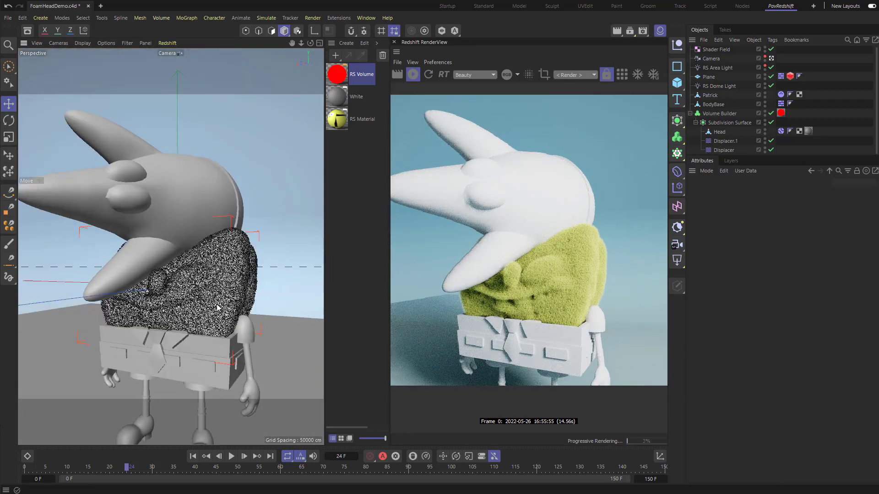
alt+drag(215, 290, 149, 255)
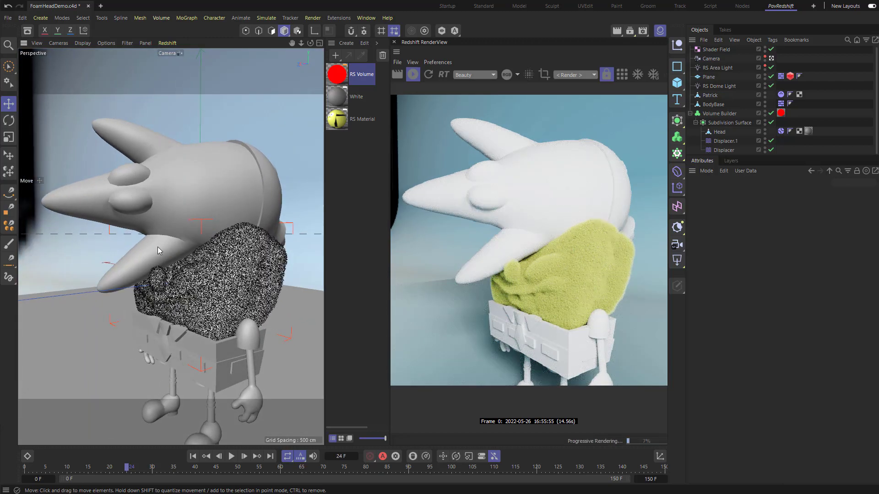
alt+drag(157, 246, 251, 271)
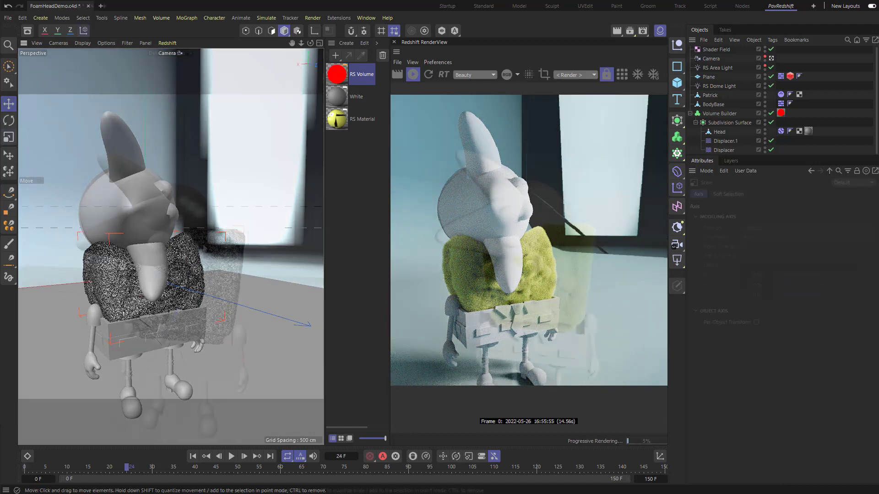
Set the Render Settings frame range to All Frames
click(642, 31)
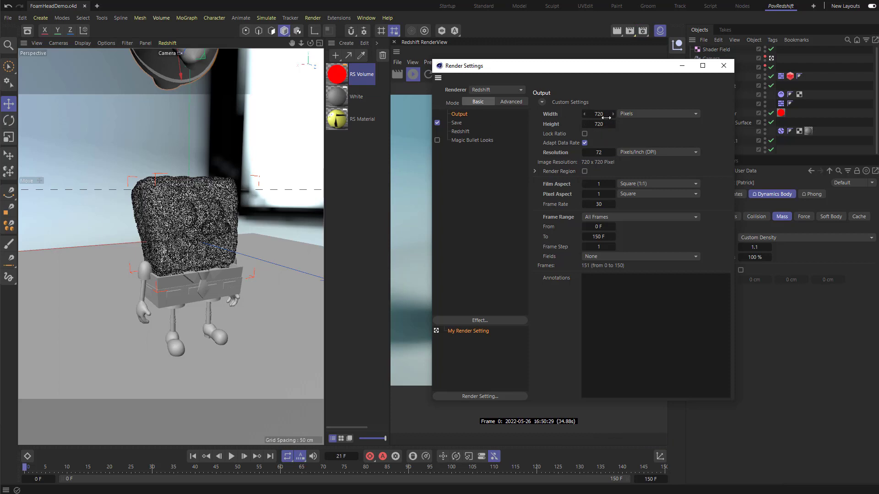
click(599, 221)
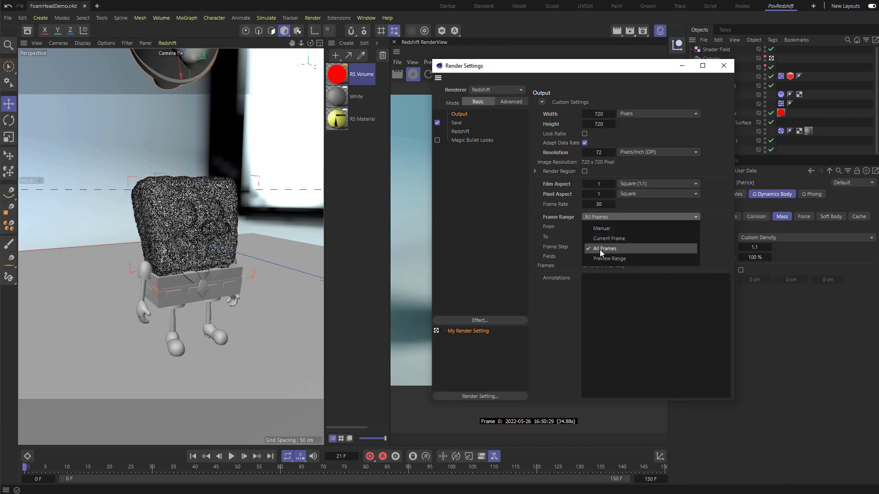
click(599, 245)
click(723, 65)
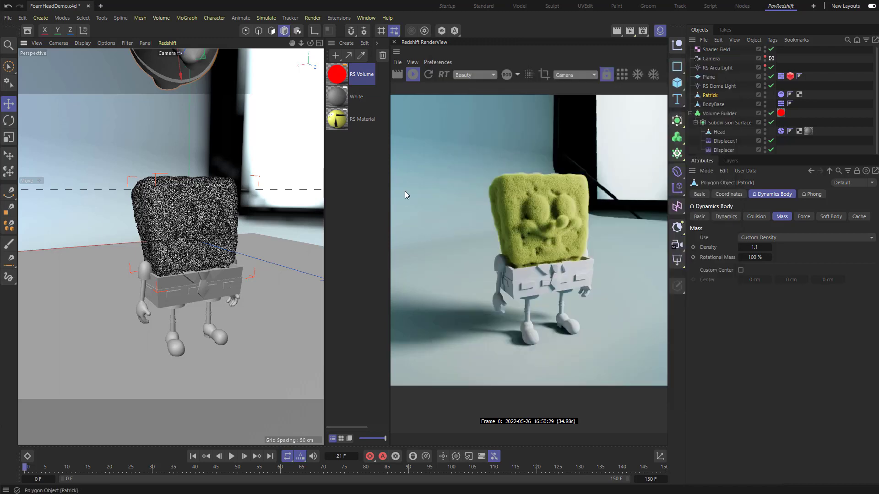
Add the scene to the Render Queue without saving and delete the older jobs
click(313, 18)
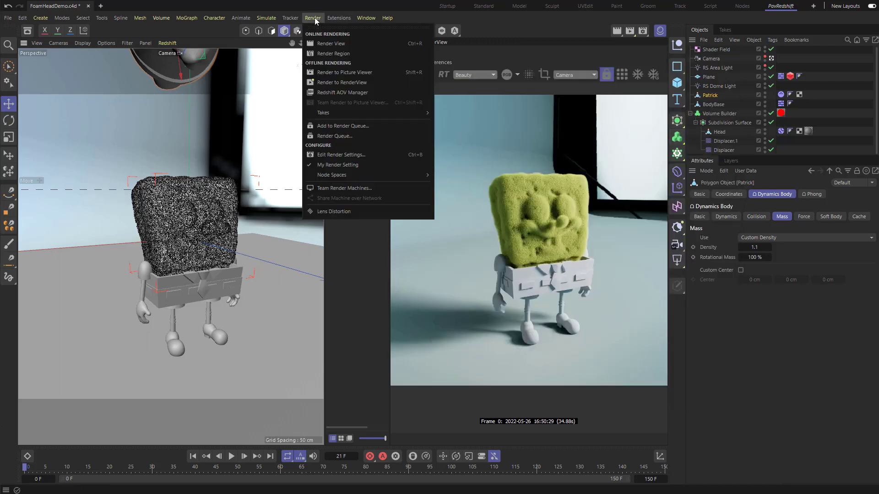
click(340, 127)
click(408, 229)
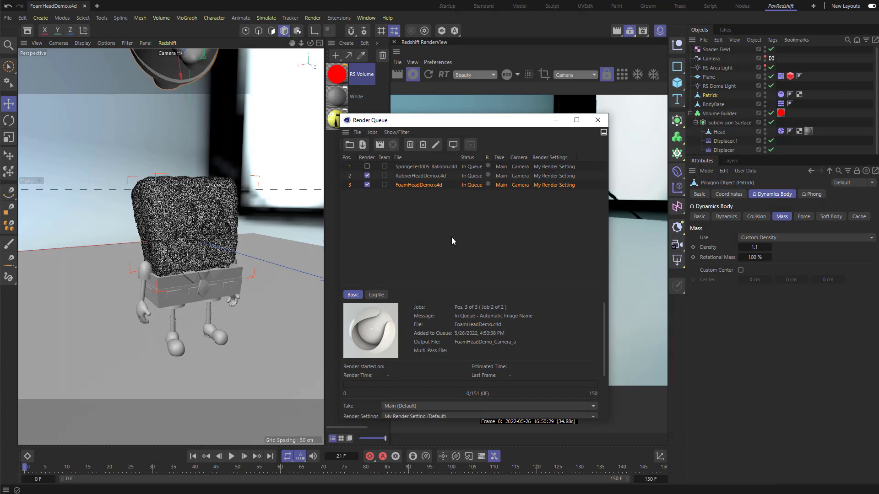
key(Delete)
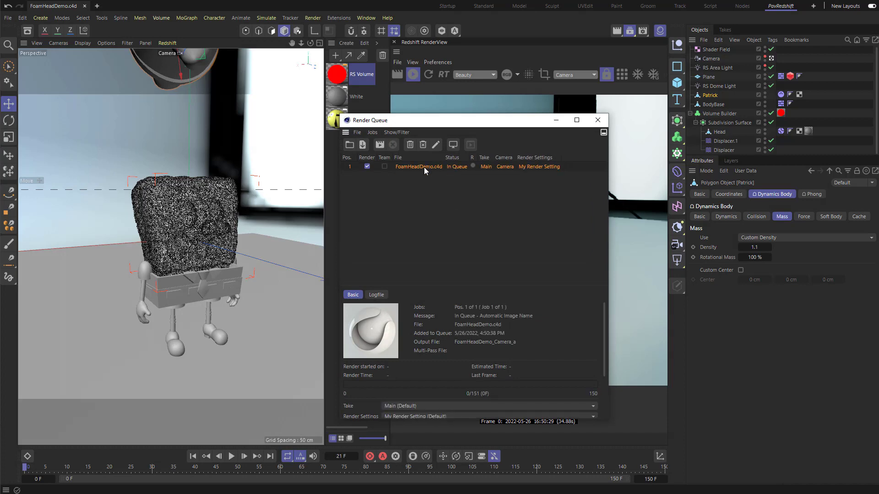
key(alt+Tab)
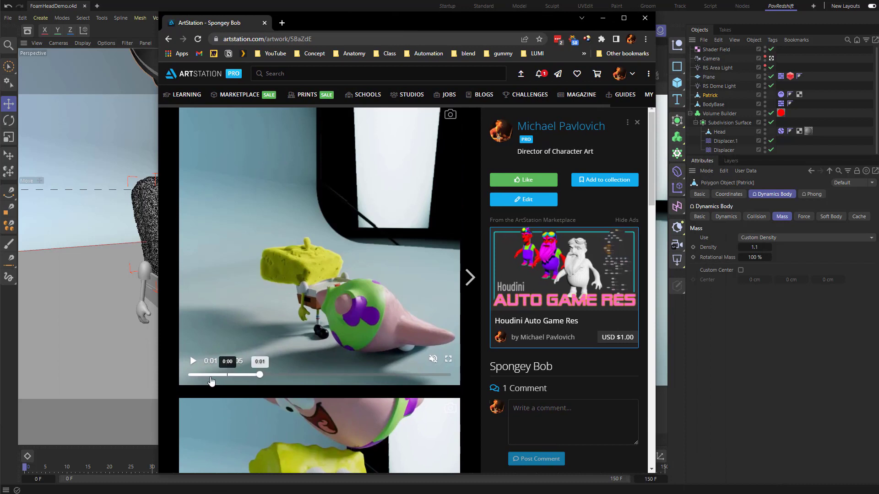
Play the Spongey Bob reference video, scroll to the second clip, and minimize the browser
click(287, 292)
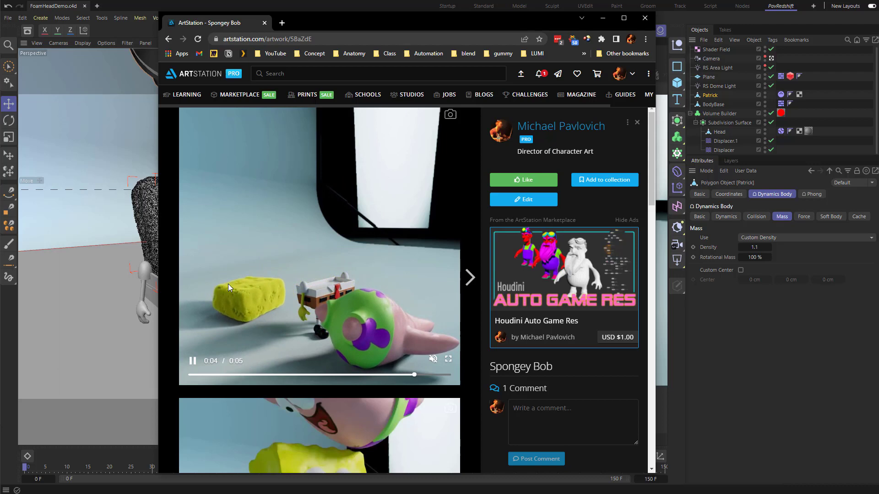
scroll(269, 298, down, 3)
scroll(270, 296, down, 2)
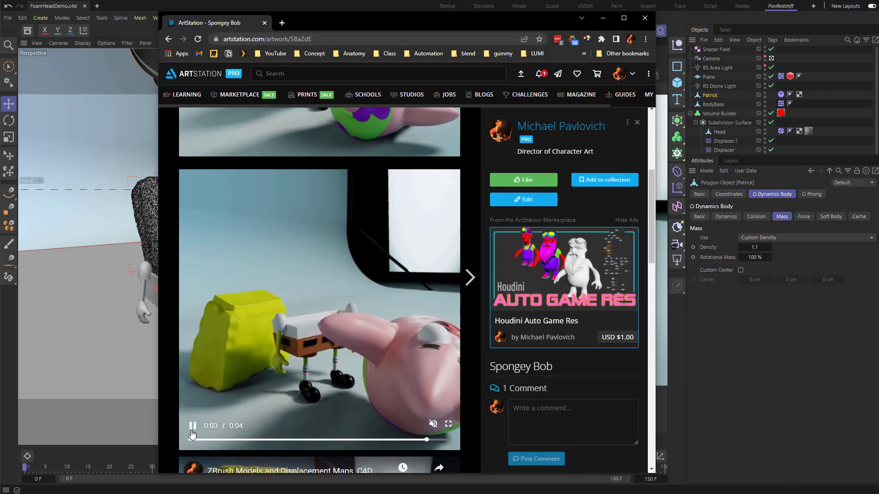
click(603, 18)
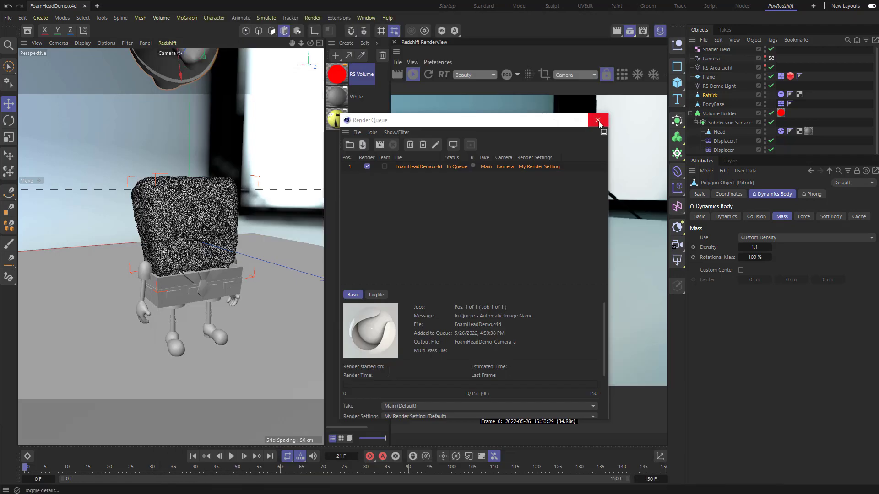
Close the Render Queue and disable the Volume Builder and the head's Subdivision Surface
click(597, 120)
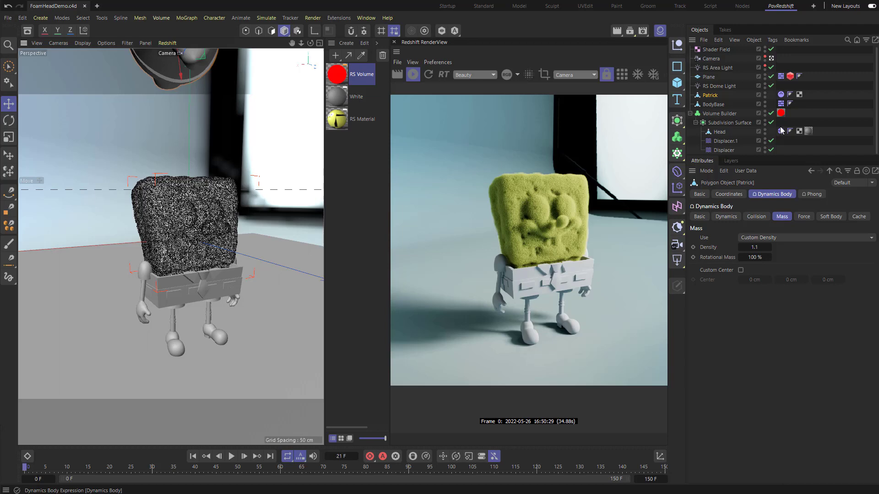
click(771, 113)
click(770, 123)
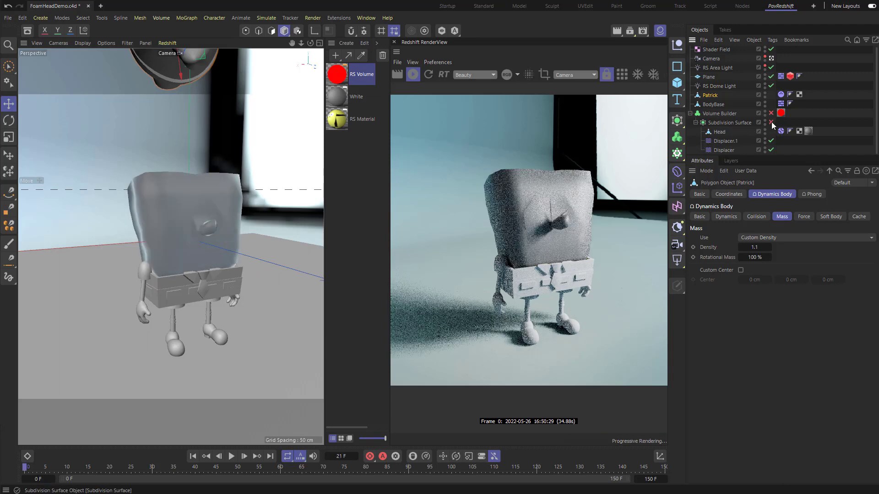
Inspect the RS Volume material's node graph, nudging the Output node right
double_click(781, 113)
drag(379, 2, 375, 120)
drag(396, 251, 415, 252)
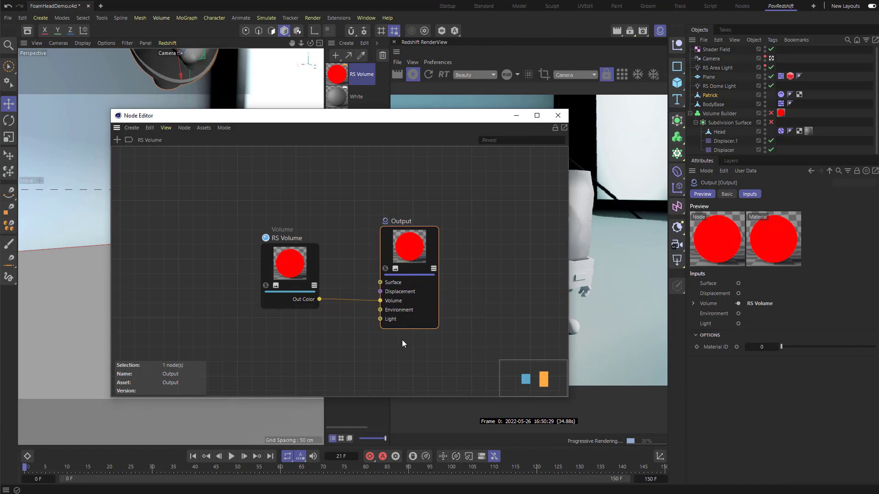
click(558, 115)
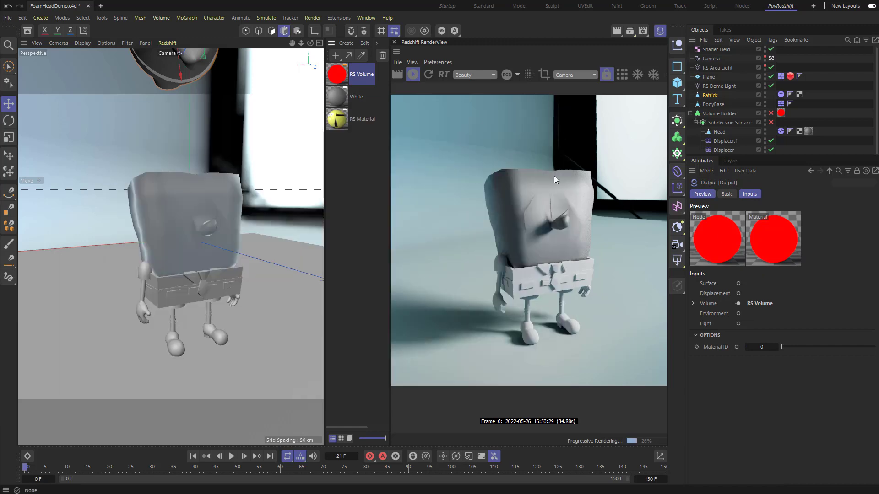
Add a knot to the RS Volume absorption gradient and re-enable the Volume Builder
click(352, 78)
scroll(744, 336, down, 2)
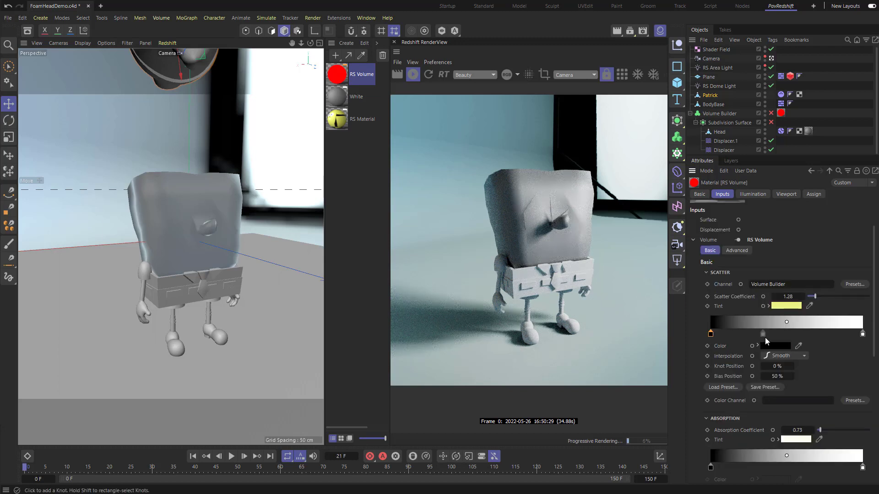
scroll(773, 342, down, 2)
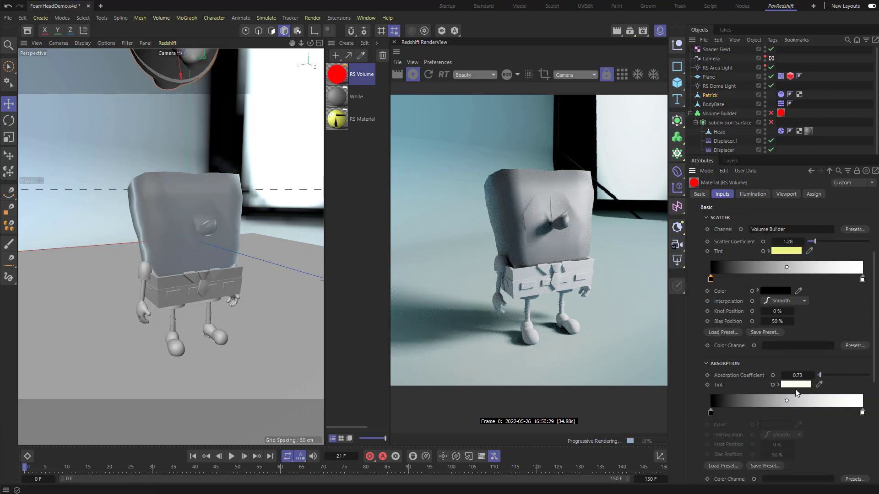
click(781, 403)
scroll(772, 403, up, 4)
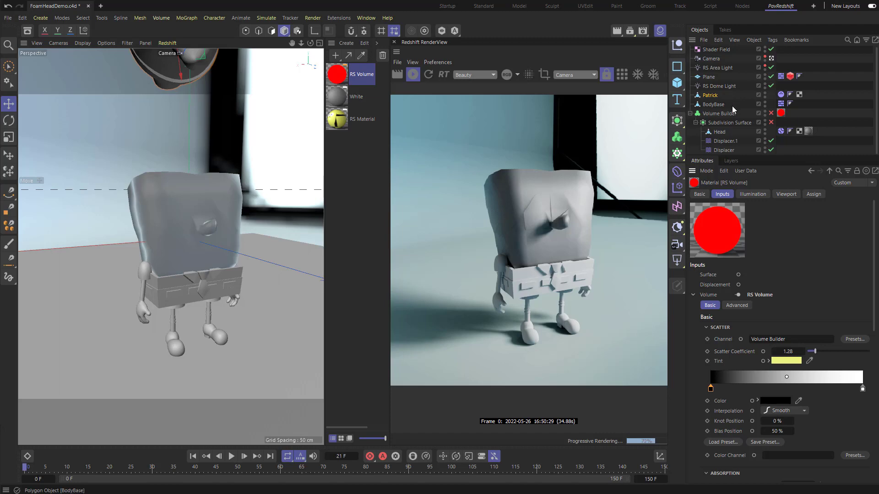
click(771, 114)
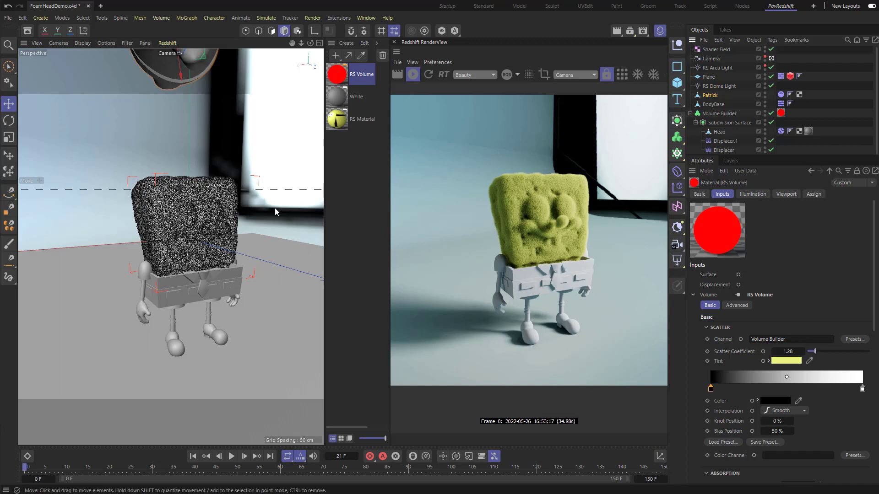
alt+drag(274, 208, 277, 215)
scroll(219, 148, up, 2)
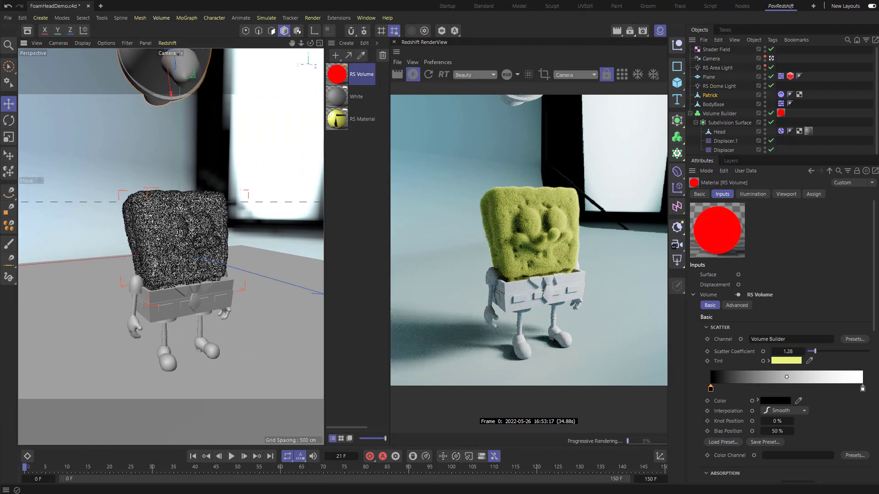
key(alt+Tab)
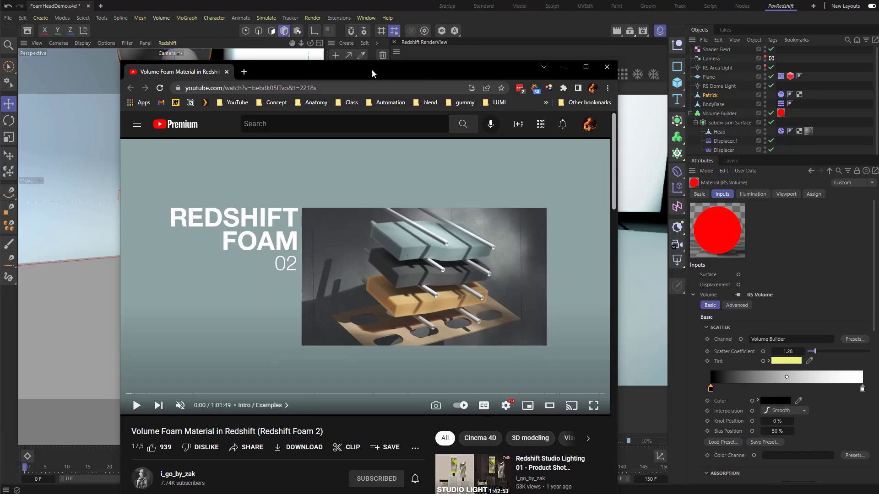
drag(371, 70, 345, 20)
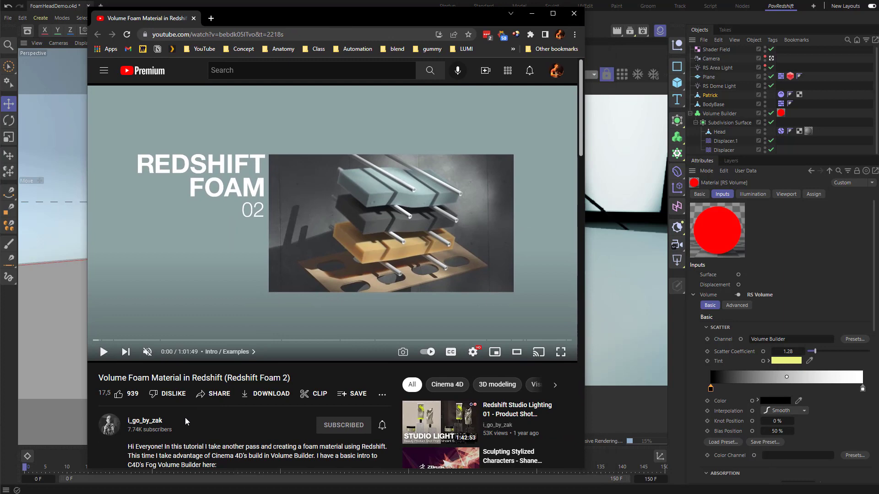
scroll(185, 418, down, 2)
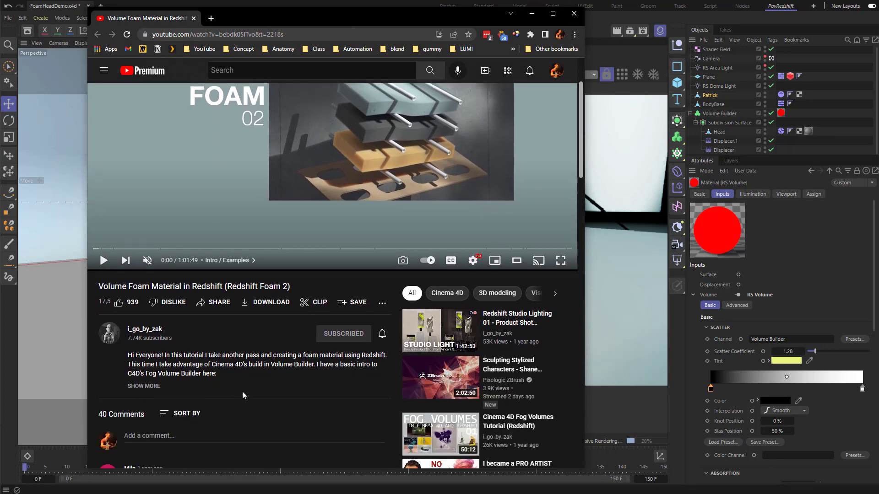
key(alt+Tab)
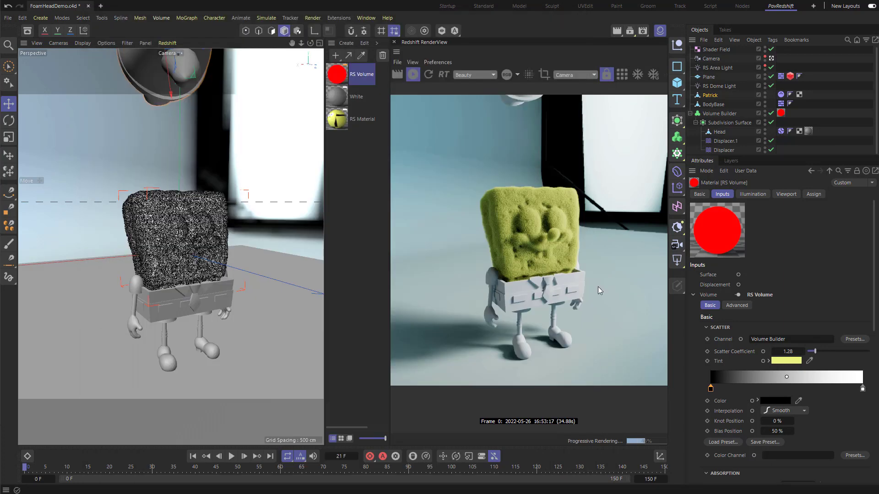